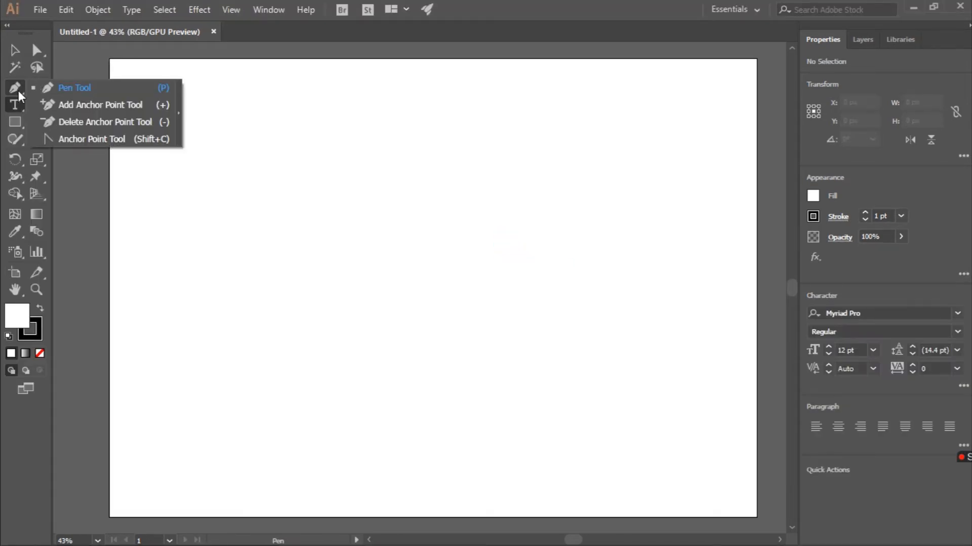
pyautogui.click(19, 90)
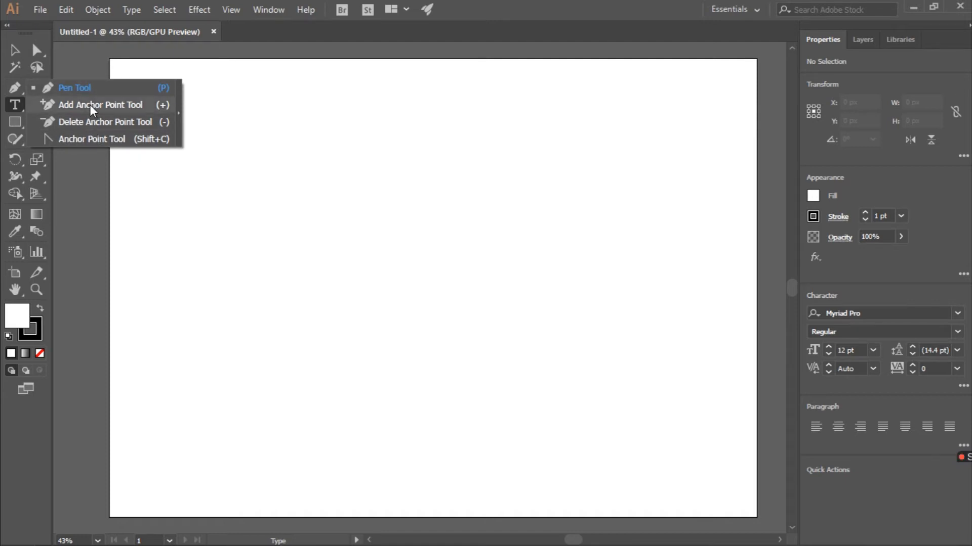
pyautogui.rightClick(16, 105)
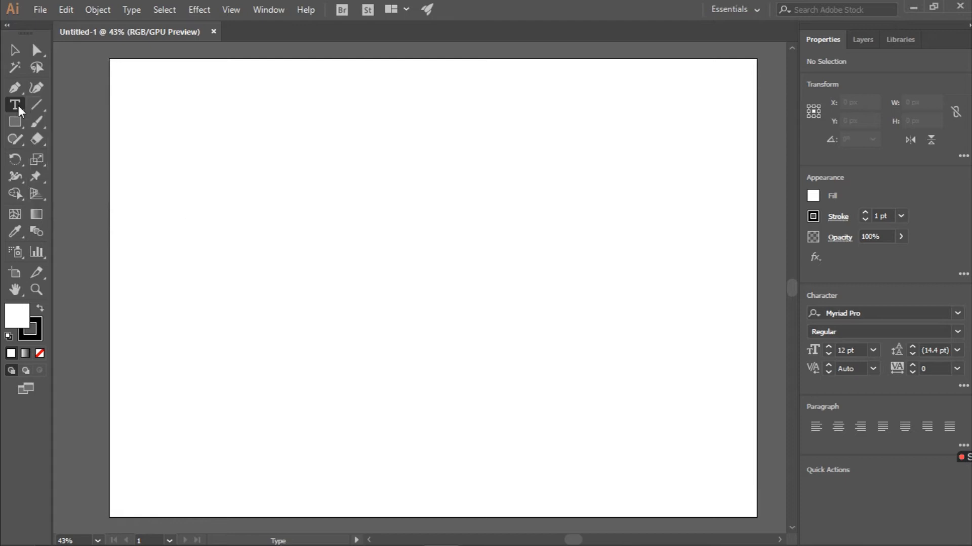
pyautogui.click(18, 105)
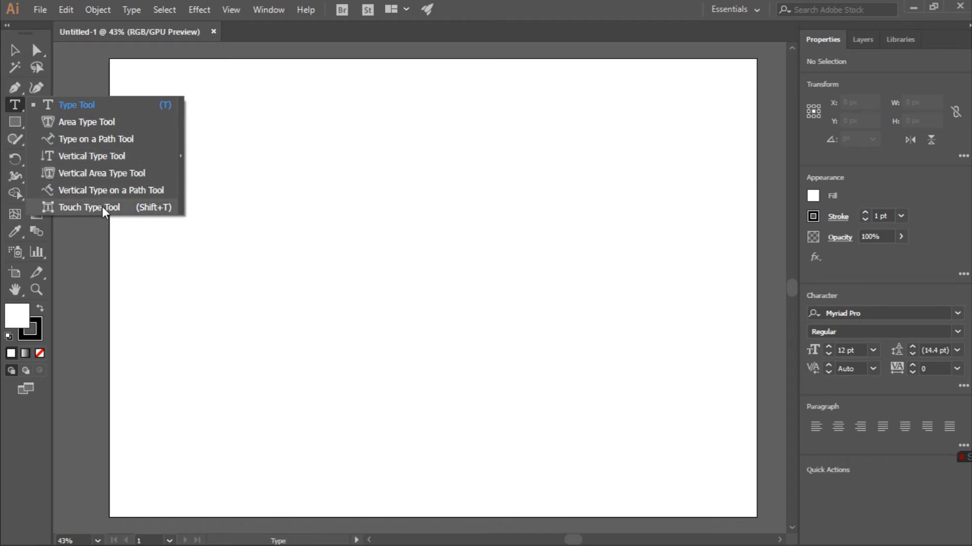
# Step: Draw a closed, irregular eight-point polygon with straight edges on the artboard using the Pen tool
pyautogui.click(11, 89)
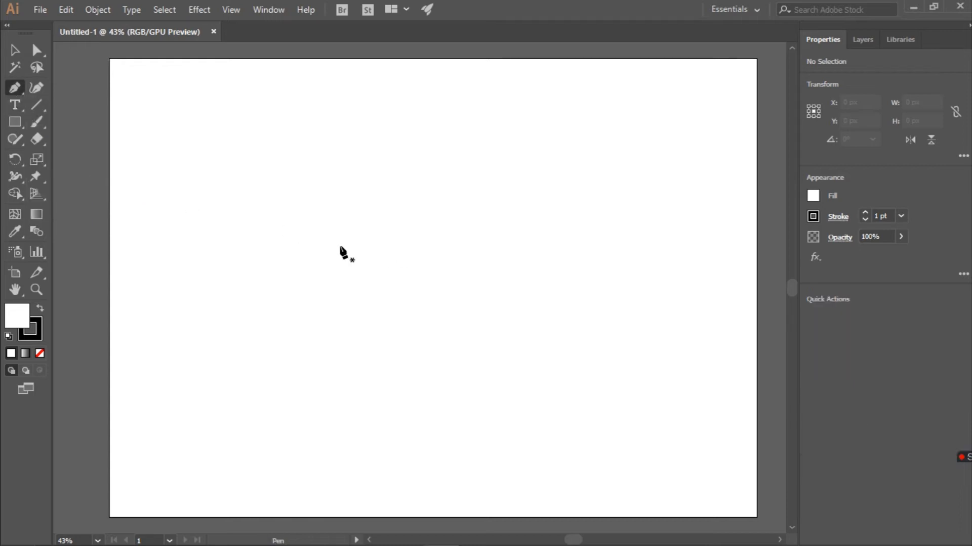
pyautogui.click(306, 213)
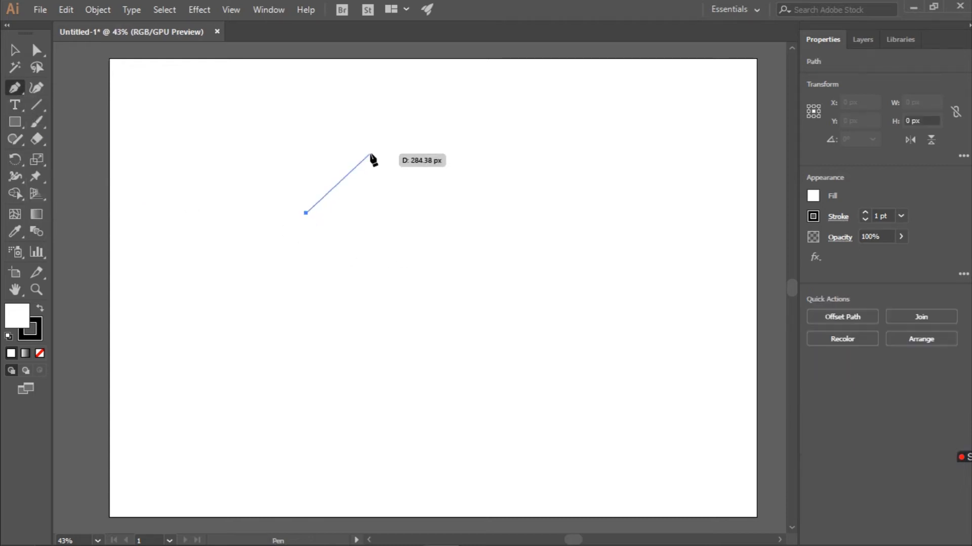
pyautogui.click(376, 150)
pyautogui.click(467, 235)
pyautogui.click(467, 378)
pyautogui.click(349, 382)
pyautogui.click(424, 326)
pyautogui.click(238, 288)
pyautogui.click(350, 260)
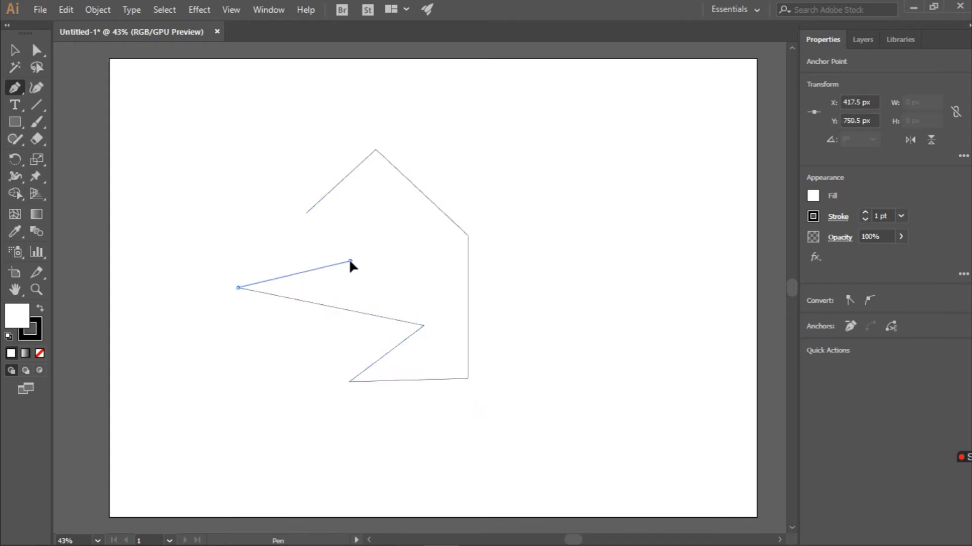
pyautogui.click(307, 213)
# Step: Set the polygon's fill colour to black
pyautogui.click(813, 195)
pyautogui.click(687, 247)
pyautogui.click(697, 247)
pyautogui.click(707, 247)
pyautogui.click(688, 246)
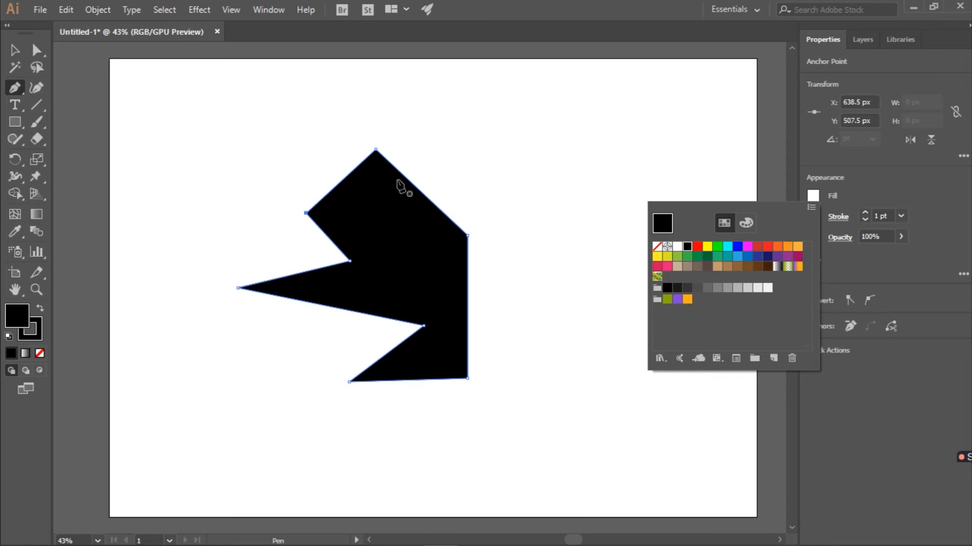
# Step: Add anchor points on the polygon's upper-right, right vertical and short left edges with the Add Anchor Point tool
pyautogui.click(14, 91)
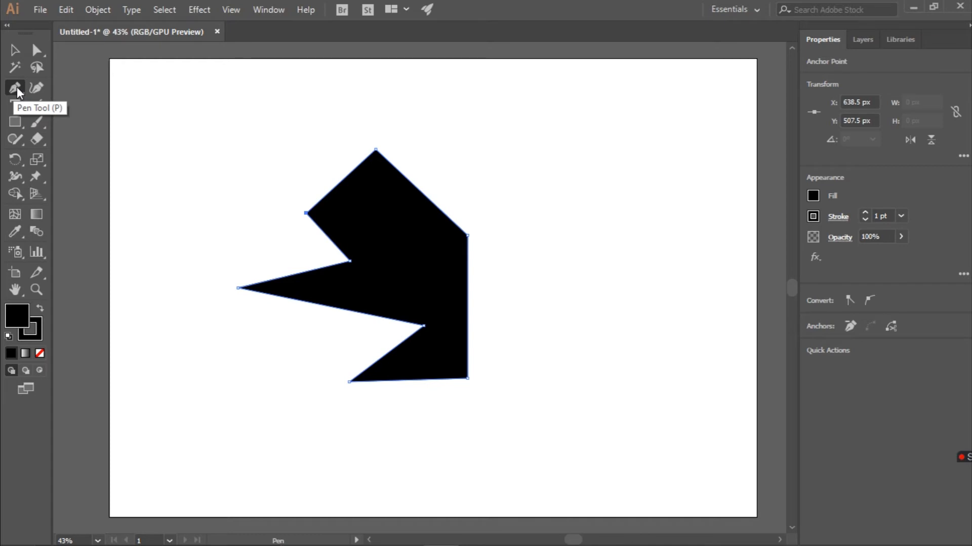
pyautogui.moveTo(17, 87); pyautogui.dragTo(50, 105)
pyautogui.press('+')
pyautogui.click(425, 196)
pyautogui.click(467, 306)
pyautogui.click(324, 234)
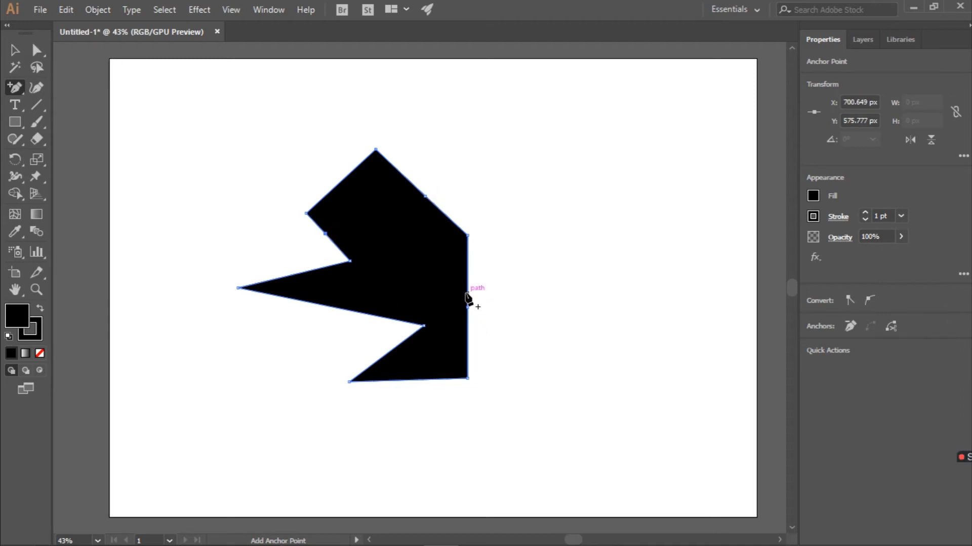
# Step: Add anchor points on the polygon's upper-left edge and the long lower edge of its left spike using the Pen tool
pyautogui.click(18, 92)
pyautogui.click(49, 90)
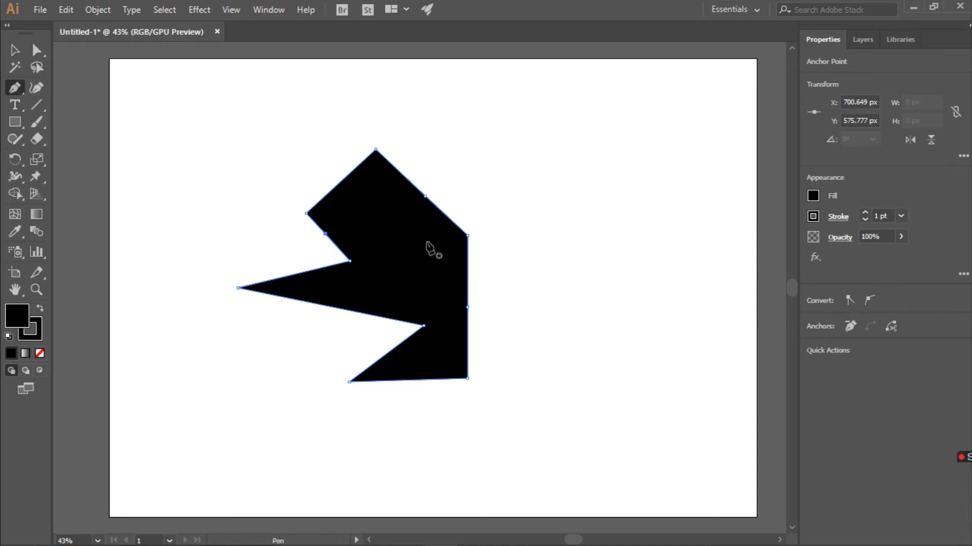
pyautogui.click(339, 181)
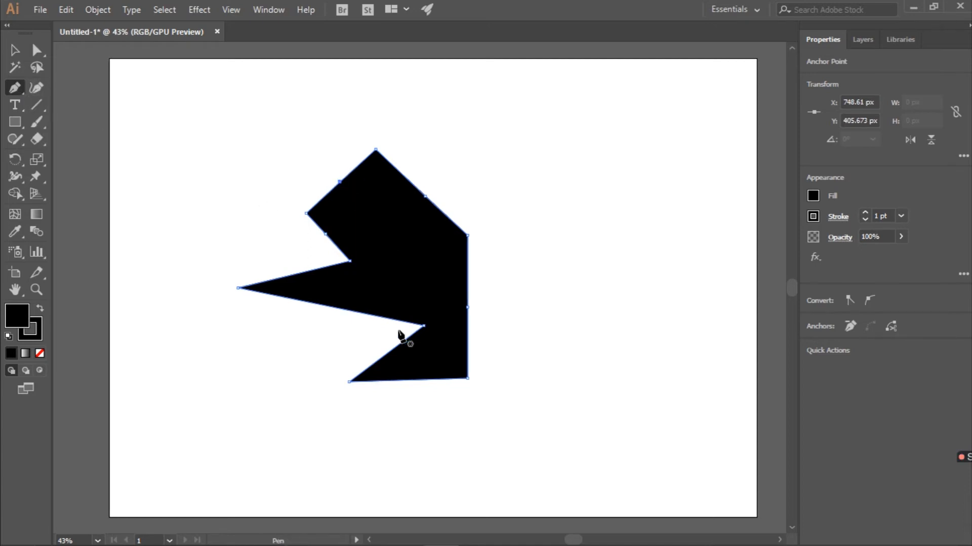
pyautogui.click(352, 311)
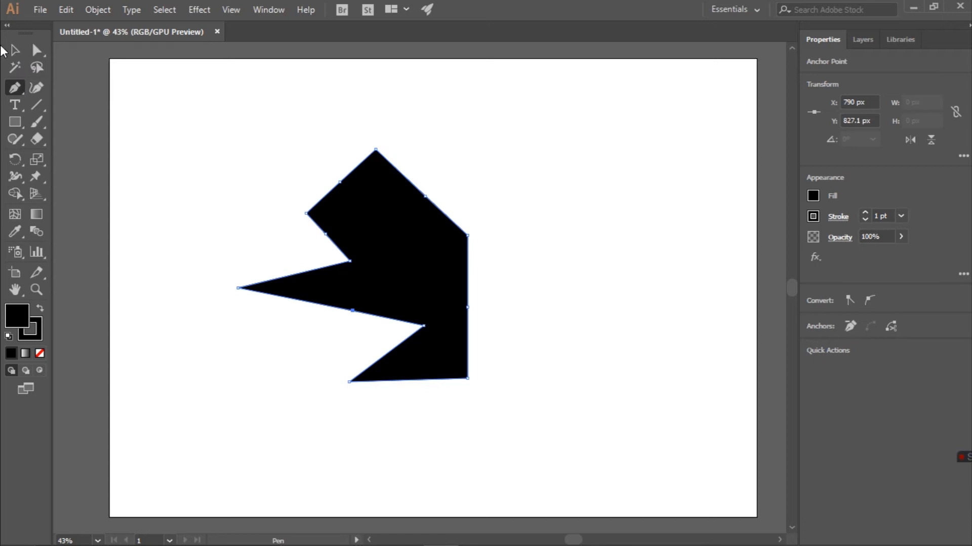
# Step: Pull the added points on the upper-right, left spike's lower and upper-left edges outward with Direct Selection, and shift the lower right vertical edge outward
pyautogui.click(14, 51)
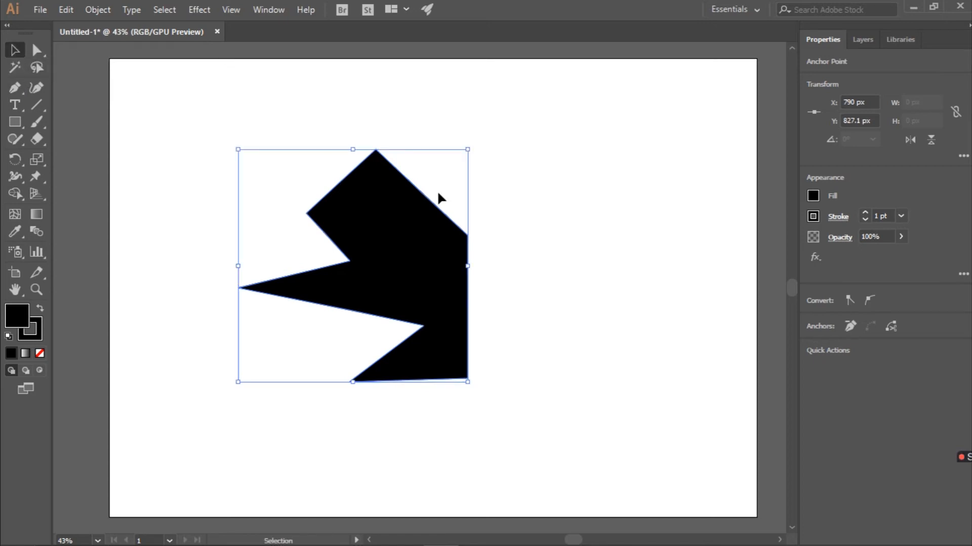
pyautogui.click(36, 49)
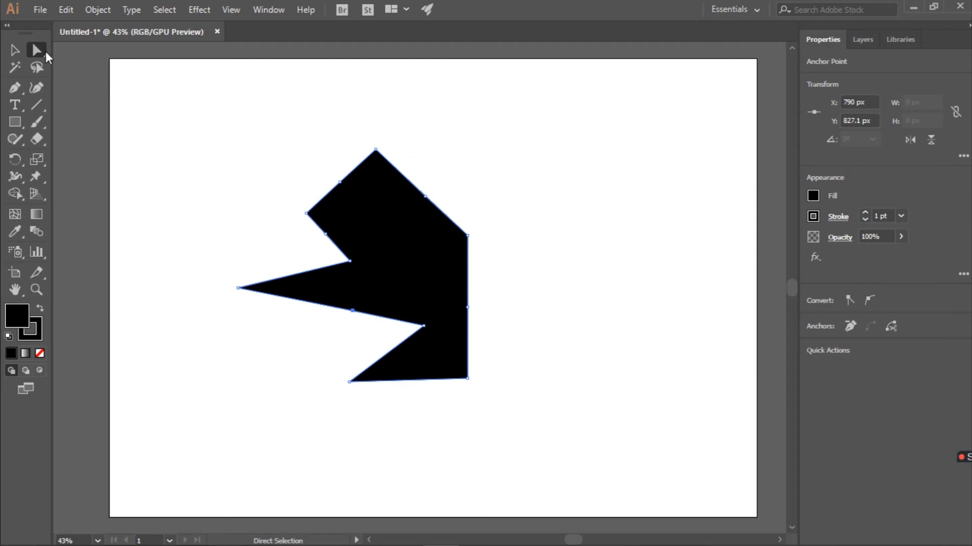
pyautogui.moveTo(425, 196); pyautogui.dragTo(476, 166)
pyautogui.moveTo(467, 310); pyautogui.dragTo(514, 307)
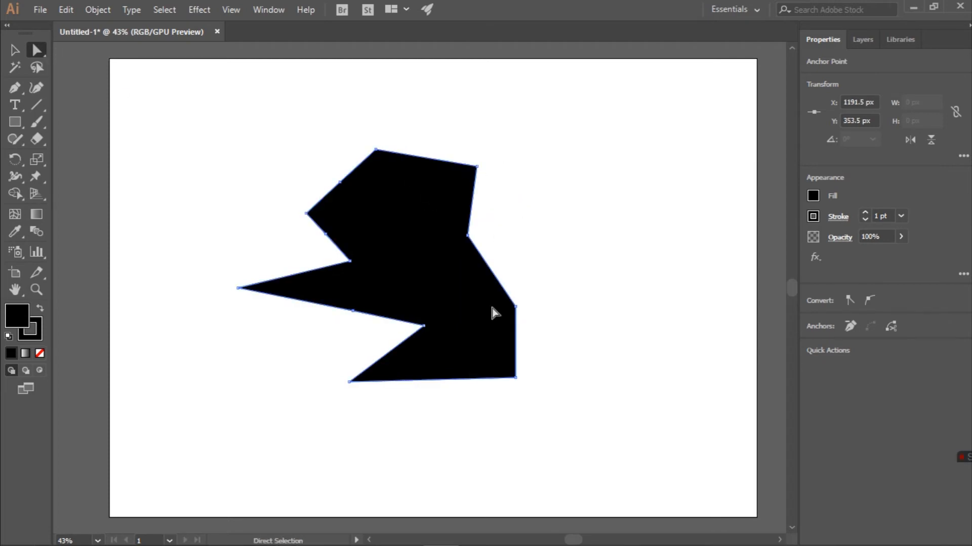
pyautogui.moveTo(357, 312); pyautogui.dragTo(306, 352)
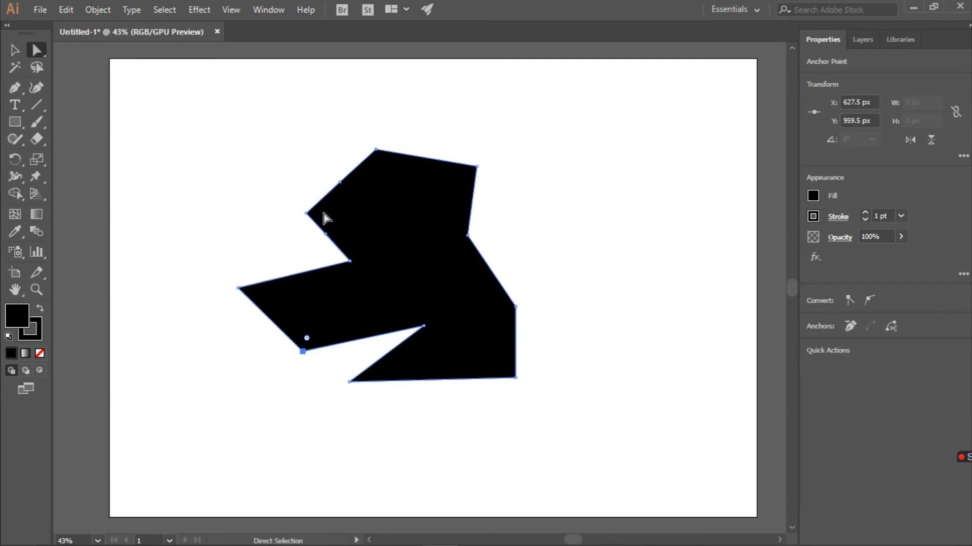
pyautogui.click(327, 184)
pyautogui.moveTo(340, 182); pyautogui.dragTo(320, 174)
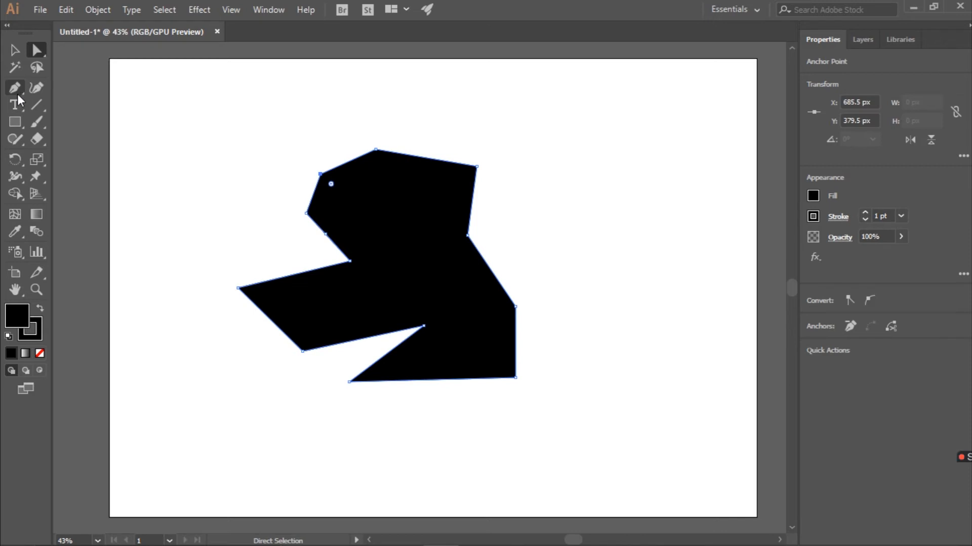
# Step: Remove the three anchor points along the shape's upper-left side with the Delete Anchor Point tool
pyautogui.moveTo(18, 90); pyautogui.dragTo(81, 117)
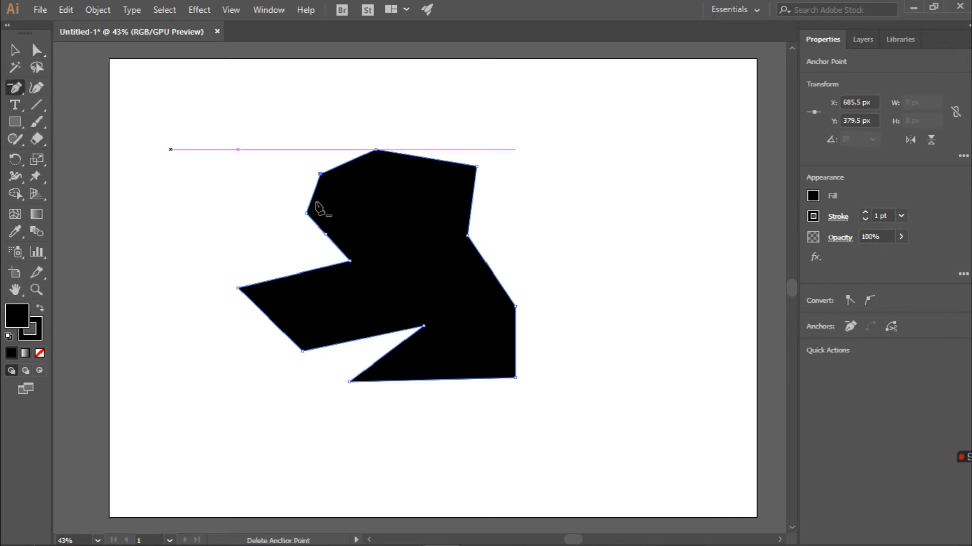
pyautogui.click(320, 173)
pyautogui.click(307, 213)
pyautogui.click(325, 236)
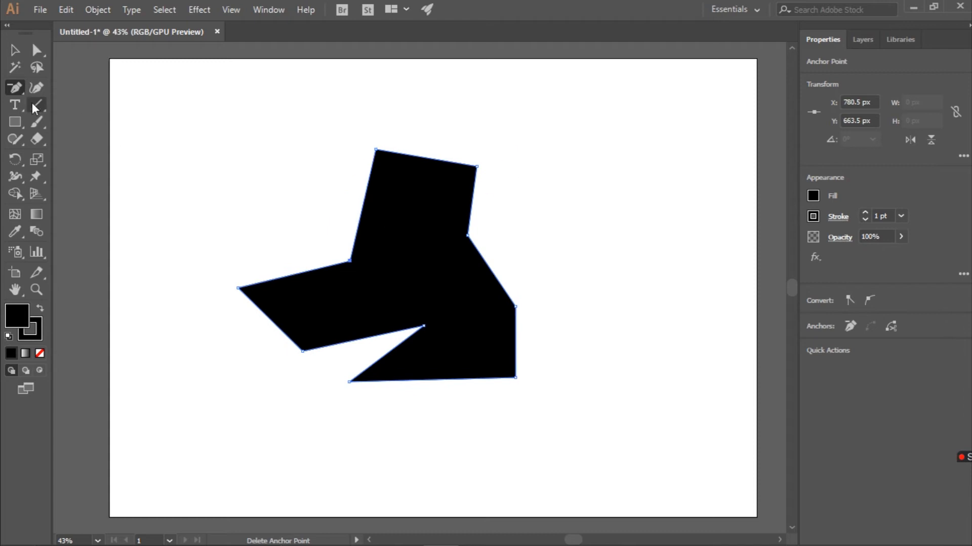
# Step: Delete the two upper-right anchor points, the left tip and the inner notch point using the Pen tool
pyautogui.moveTo(17, 93); pyautogui.dragTo(56, 87)
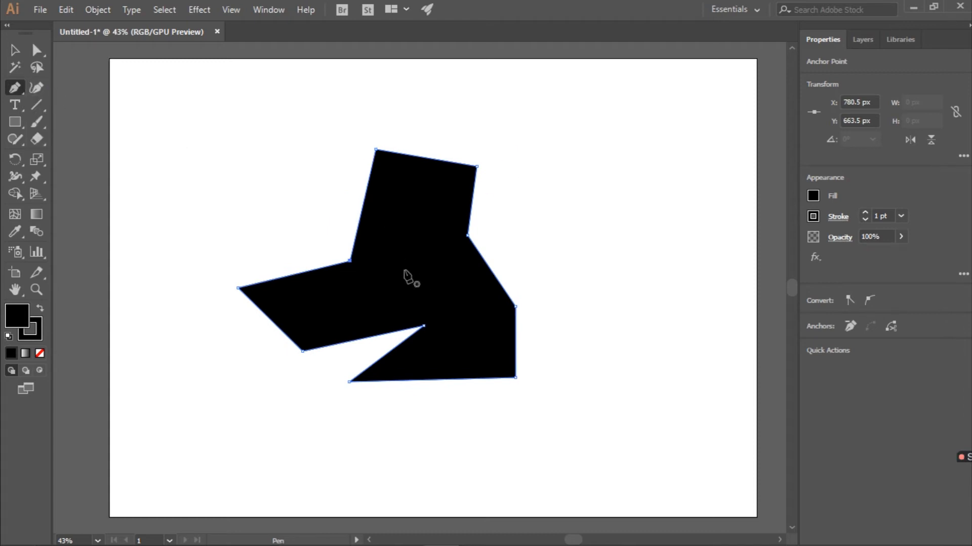
pyautogui.click(467, 236)
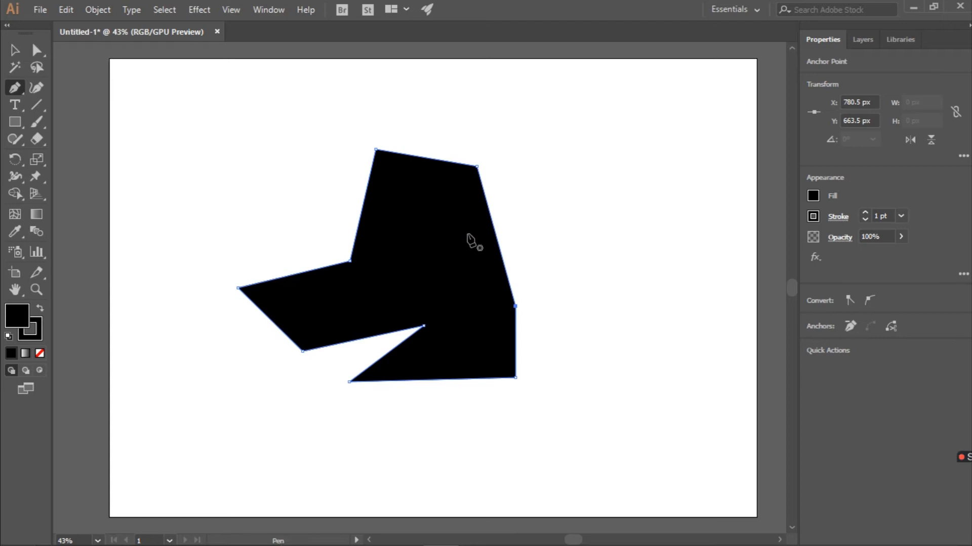
pyautogui.click(475, 167)
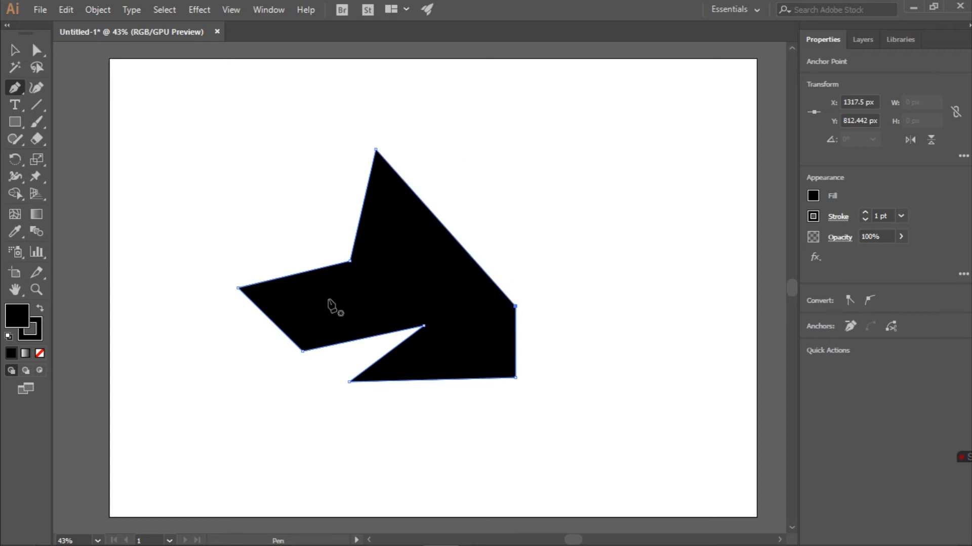
pyautogui.click(238, 288)
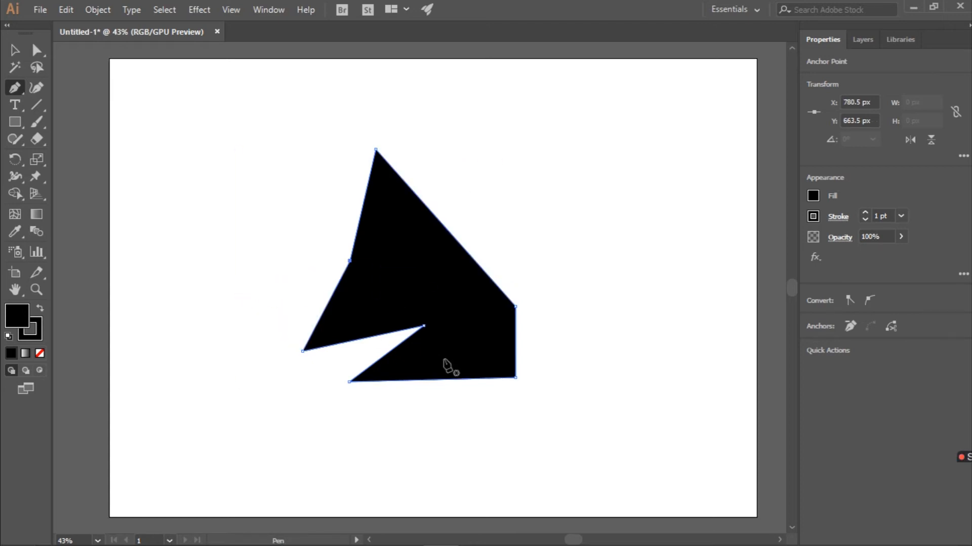
pyautogui.click(424, 326)
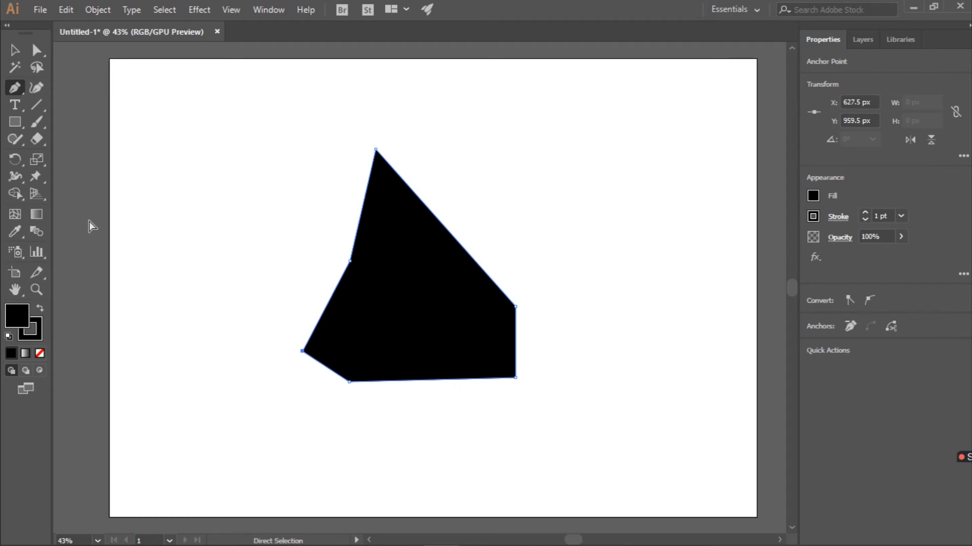
# Step: Undo all the anchor point deletions on the shape
pyautogui.hotkey('ctrl', 'z')
pyautogui.hotkey('ctrl', 'z')
pyautogui.hotkey('ctrl', 'z')
pyautogui.hotkey('ctrl', 'z')
pyautogui.hotkey('ctrl', 'z')
pyautogui.hotkey('ctrl', 'z')
pyautogui.hotkey('ctrl', 'z')
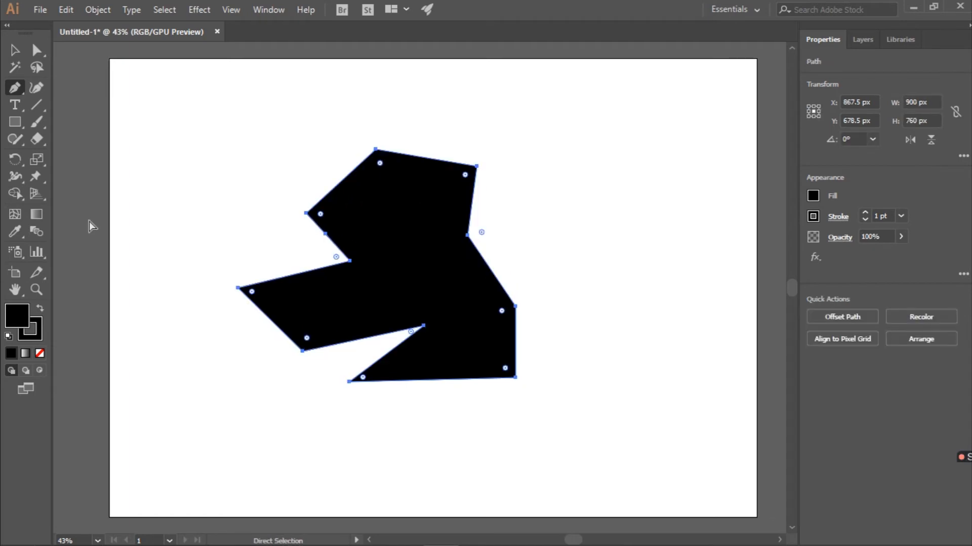
# Step: Convert the shape's topmost corner into a smooth point with vertical handles using the Anchor Point tool
pyautogui.click(16, 88)
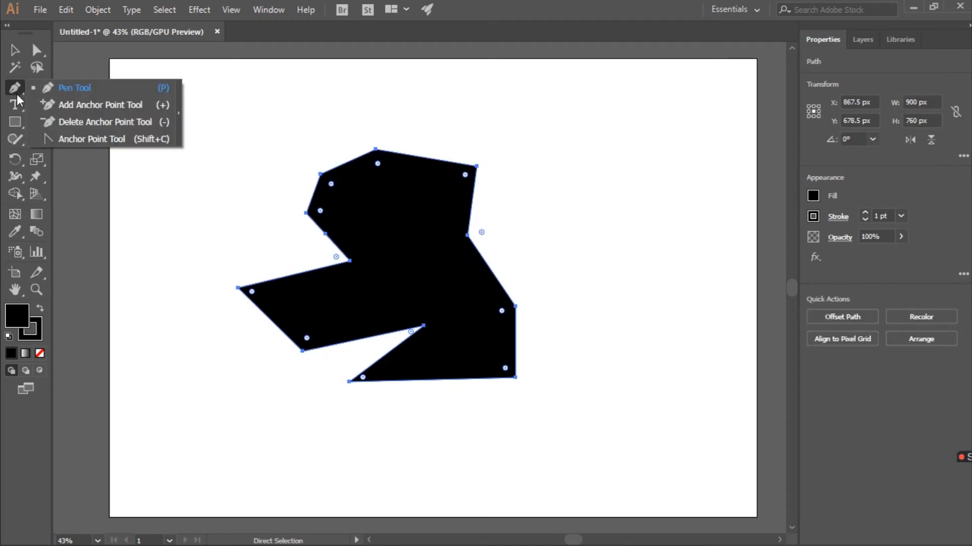
pyautogui.click(63, 139)
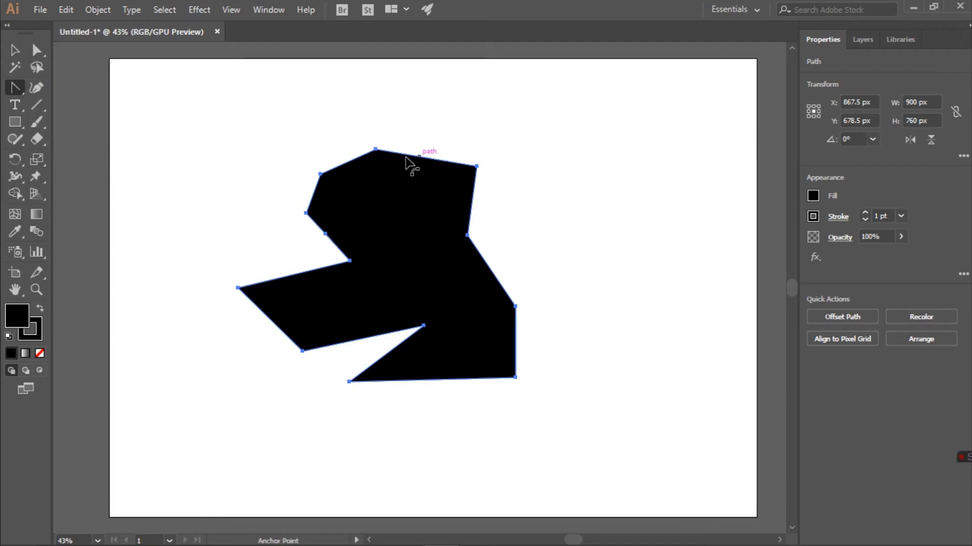
pyautogui.click(376, 149)
pyautogui.moveTo(376, 149); pyautogui.dragTo(376, 101)
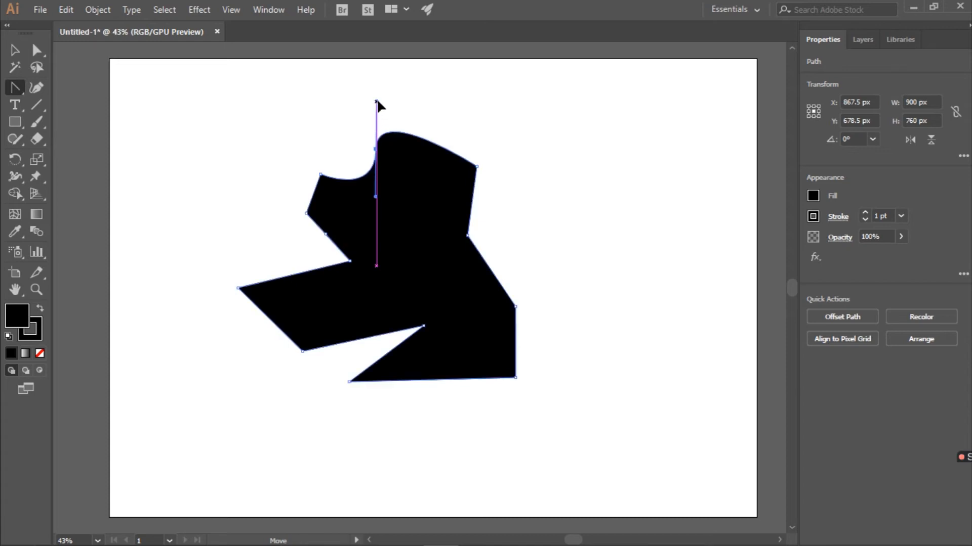
# Step: Bend the short upper-right edge outward into a curve and adjust both direction handles to make it rounder
pyautogui.moveTo(472, 205); pyautogui.dragTo(521, 180)
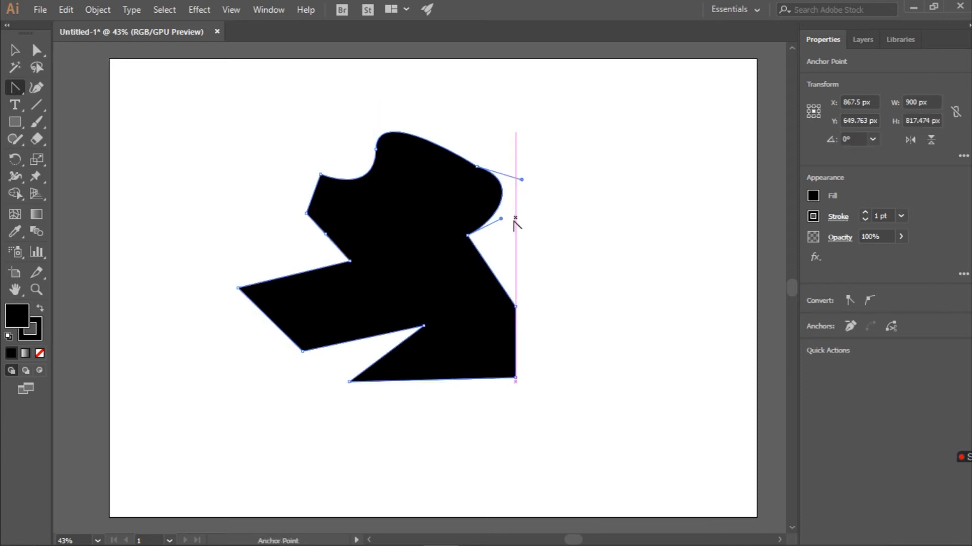
pyautogui.moveTo(501, 218); pyautogui.dragTo(520, 241)
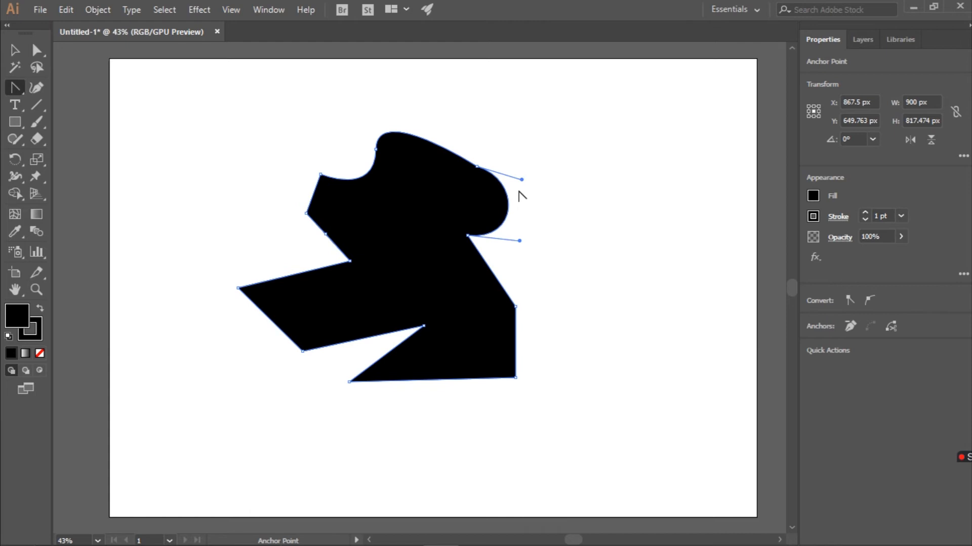
pyautogui.moveTo(522, 179); pyautogui.dragTo(538, 171)
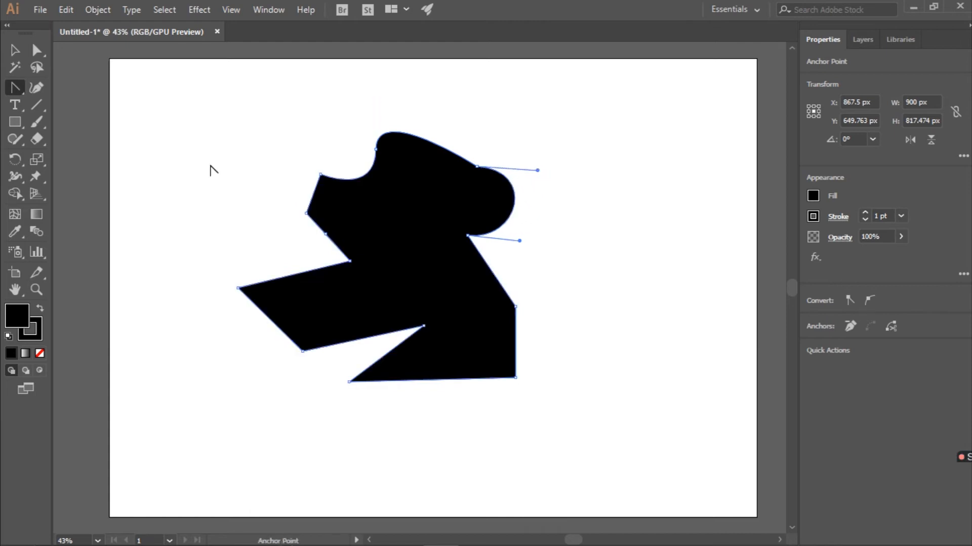
# Step: With the Pen tool, temporarily switched to anchor conversion, curve the bottom and lower-right edges outward, and delete the corner point between them
pyautogui.moveTo(17, 91); pyautogui.dragTo(55, 91)
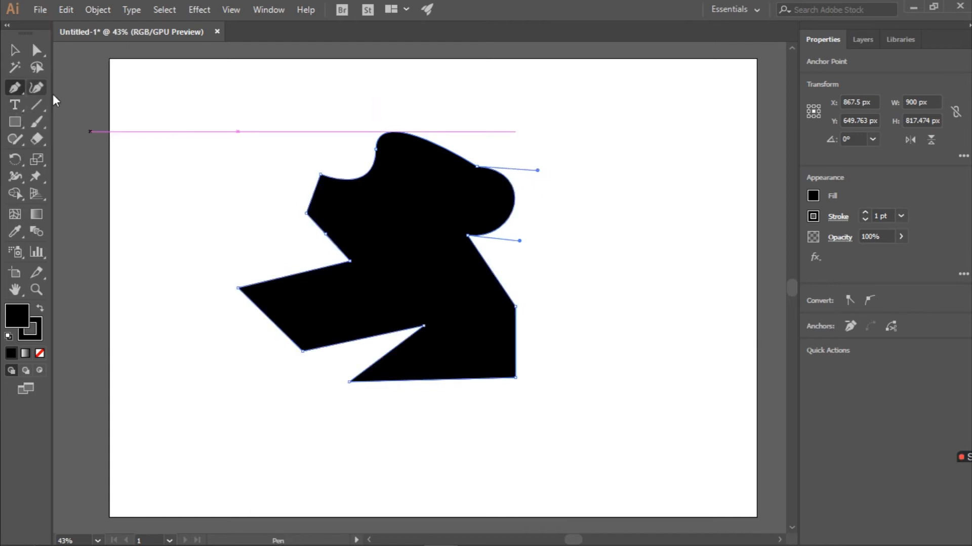
pyautogui.press('alt')
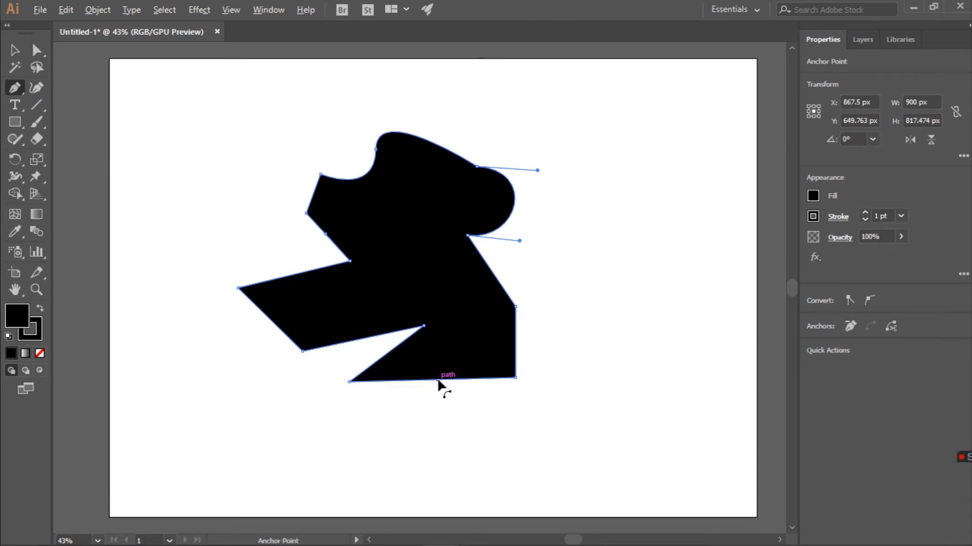
pyautogui.moveTo(441, 381); pyautogui.dragTo(442, 420)
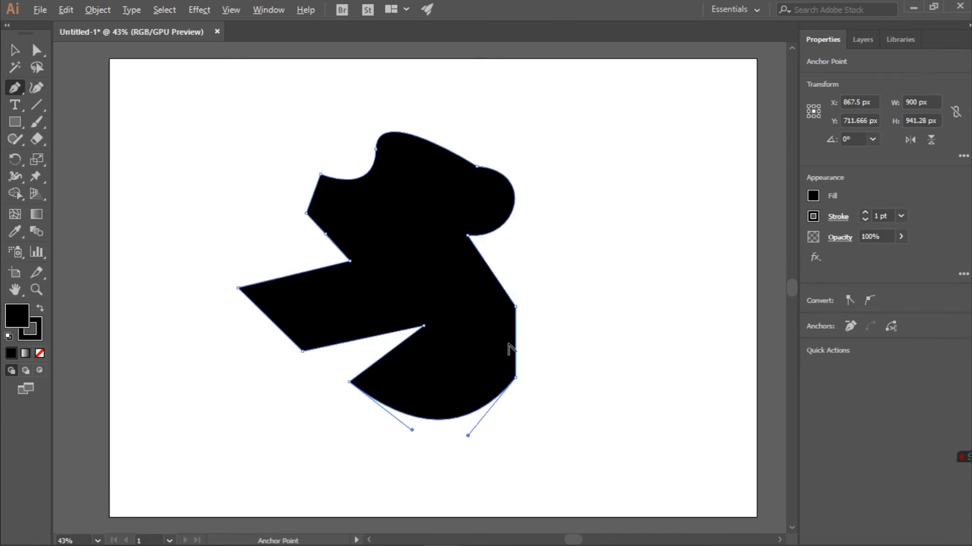
pyautogui.moveTo(521, 344); pyautogui.dragTo(534, 344)
pyautogui.click(515, 378)
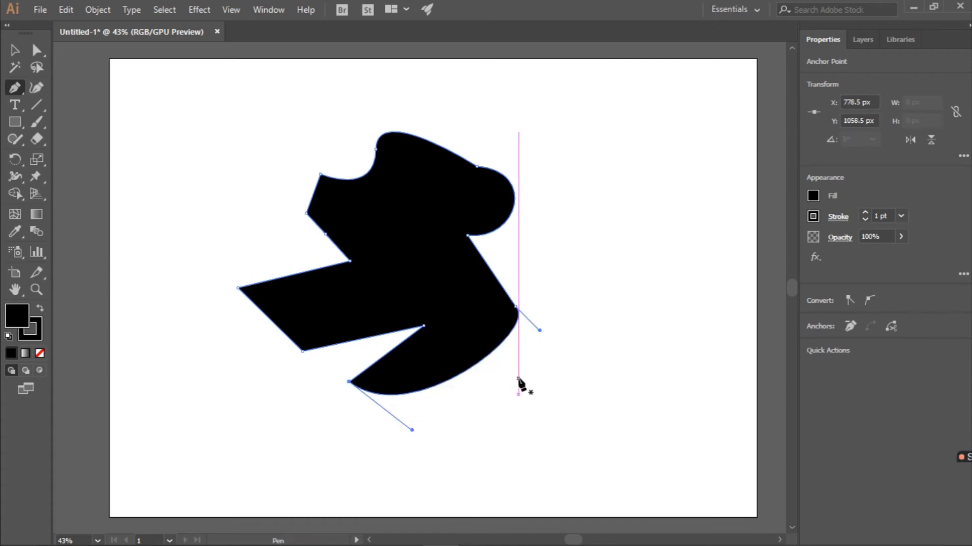
# Step: Bulge the lower-right curved edge further outward, and convert the corner above it and the upper-left corner into smooth points
pyautogui.press('alt')
pyautogui.moveTo(462, 375); pyautogui.dragTo(490, 415)
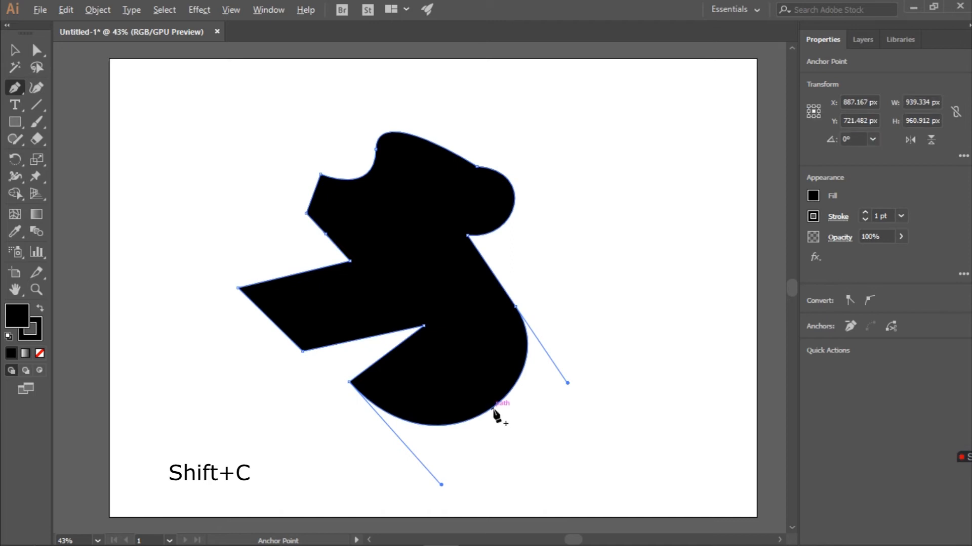
pyautogui.moveTo(515, 306); pyautogui.dragTo(644, 331)
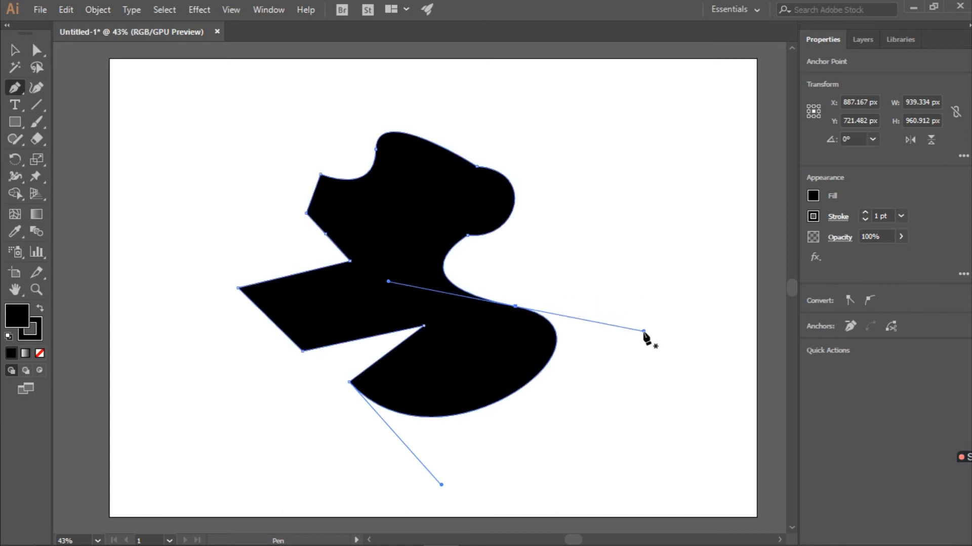
pyautogui.moveTo(320, 174); pyautogui.dragTo(355, 213)
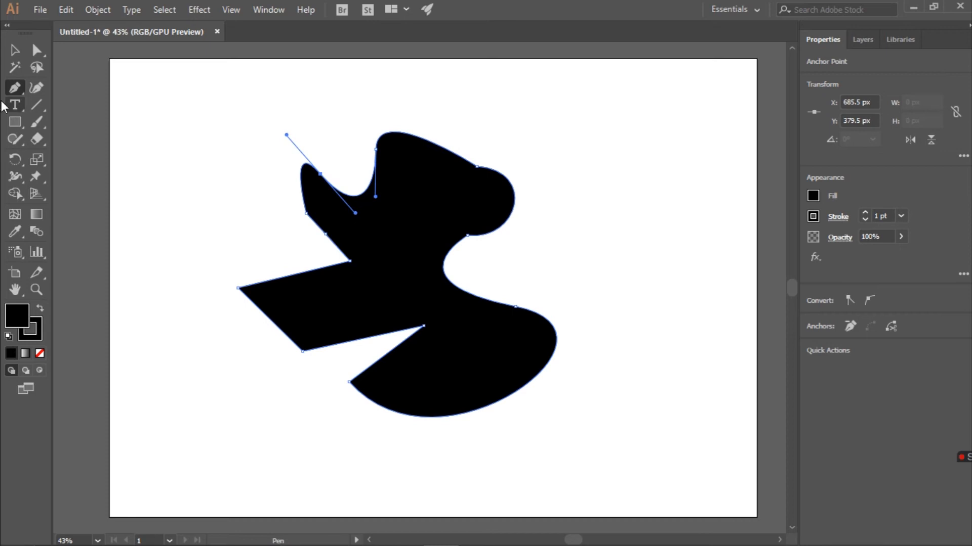
# Step: Select the whole edited shape with the Selection tool and delete it from the artboard
pyautogui.click(22, 90)
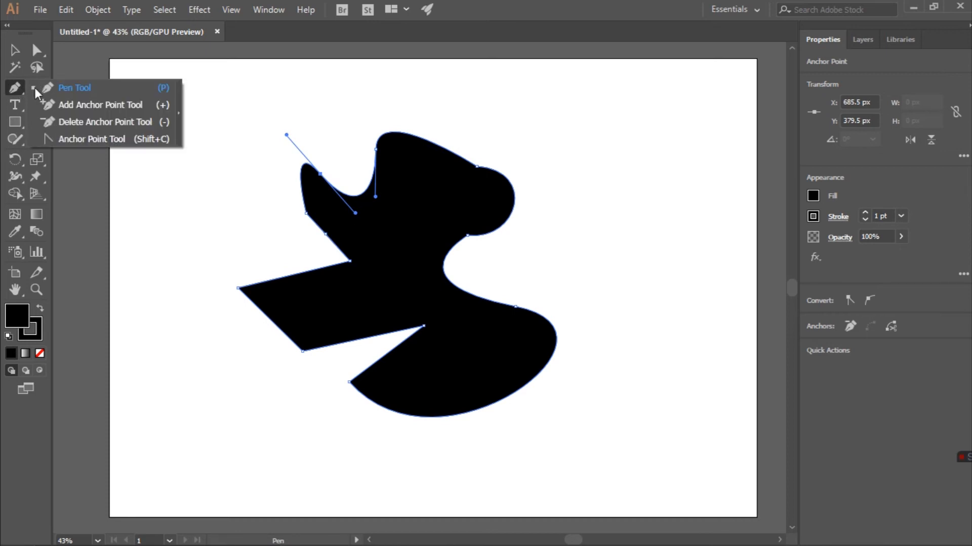
pyautogui.click(66, 88)
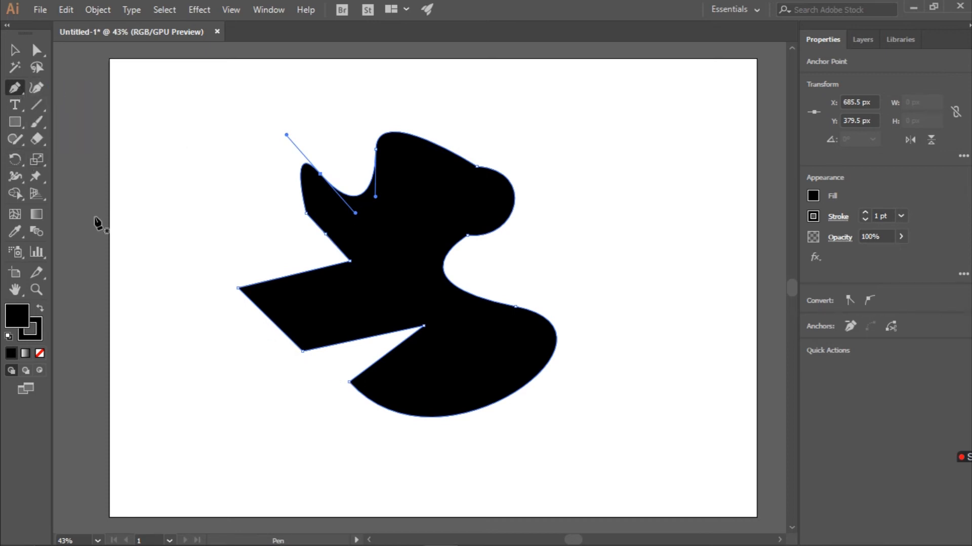
pyautogui.click(23, 52)
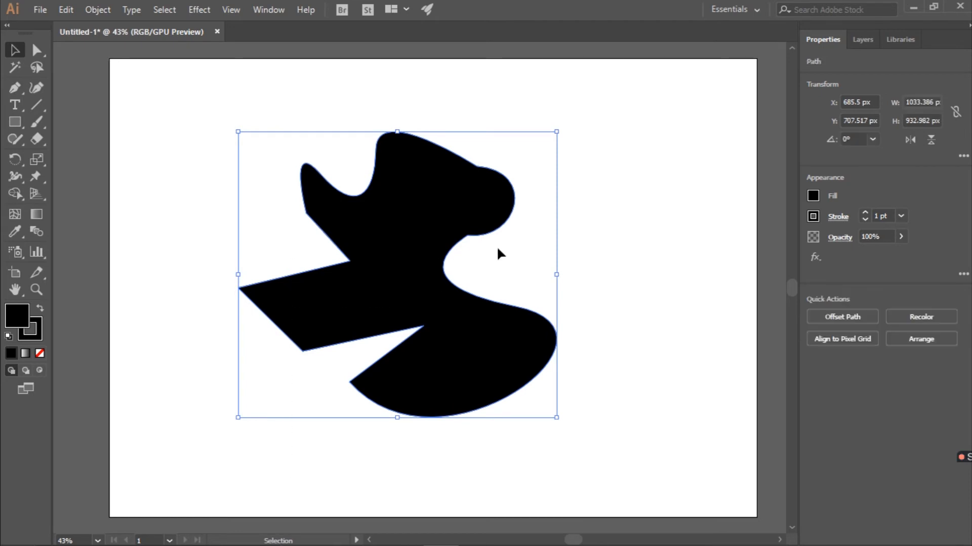
pyautogui.press('Delete')
# Step: Draw a large closed, black-filled shape of smooth curved segments with the Pen tool, ending at its starting anchor
pyautogui.press('p')
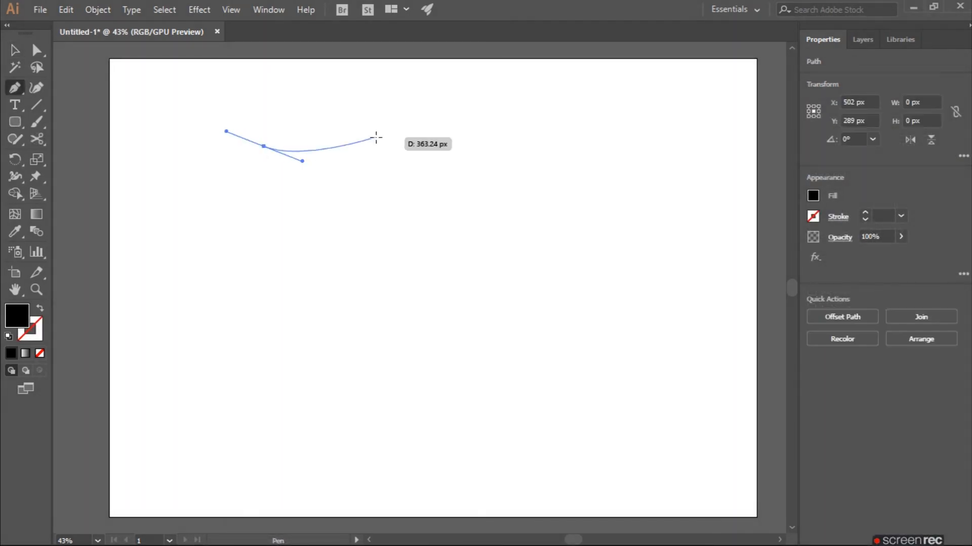
pyautogui.moveTo(383, 130); pyautogui.dragTo(476, 191)
pyautogui.moveTo(406, 293); pyautogui.dragTo(355, 323)
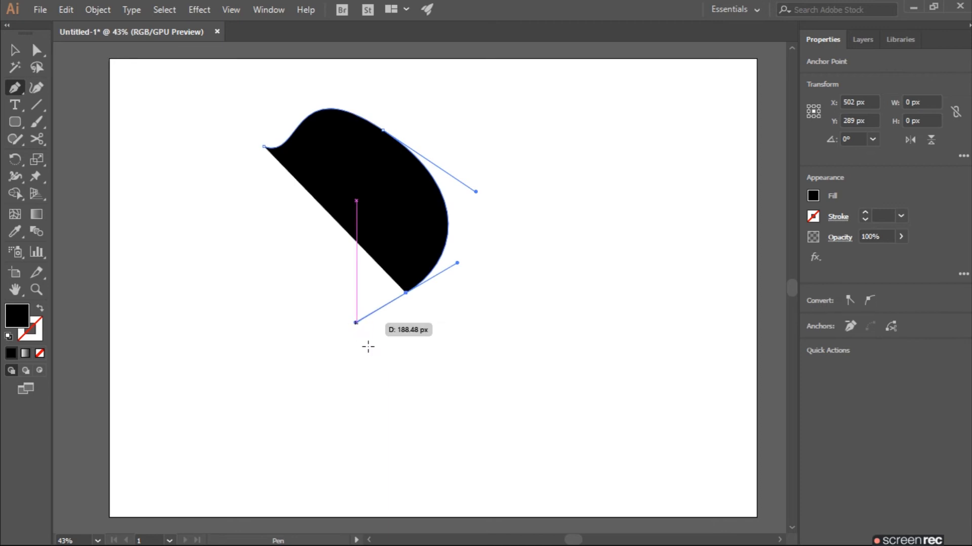
pyautogui.moveTo(548, 404); pyautogui.dragTo(602, 323)
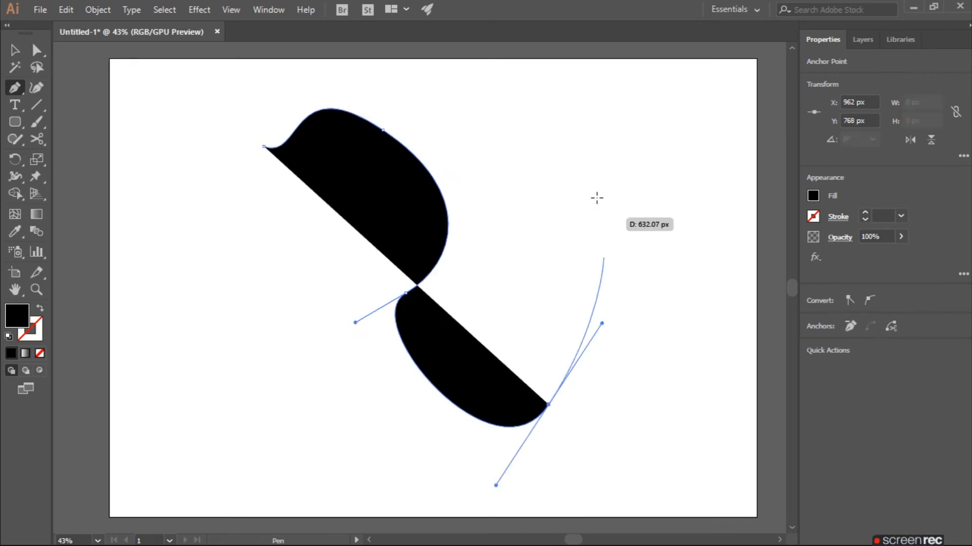
pyautogui.moveTo(581, 142); pyautogui.dragTo(505, 115)
pyautogui.moveTo(290, 73); pyautogui.dragTo(256, 129)
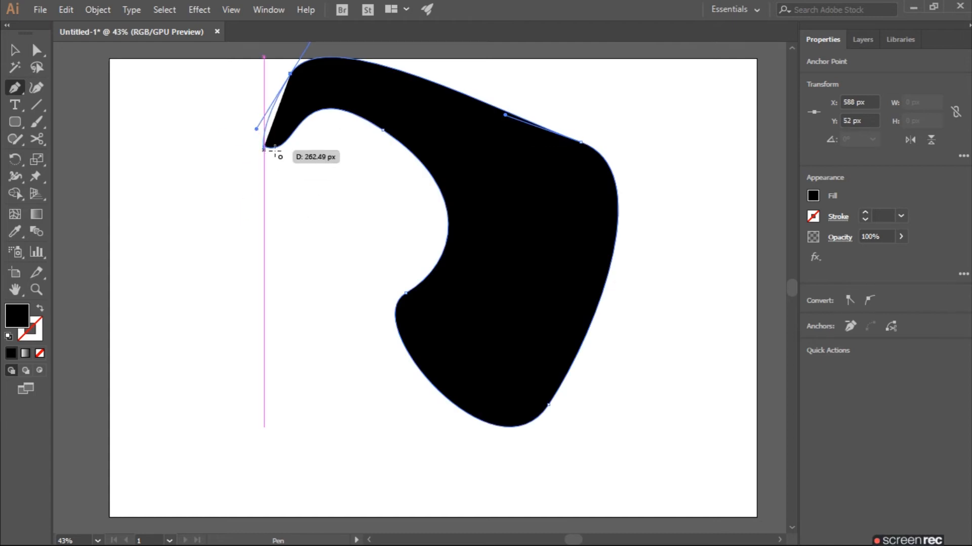
pyautogui.moveTo(274, 148); pyautogui.dragTo(317, 177)
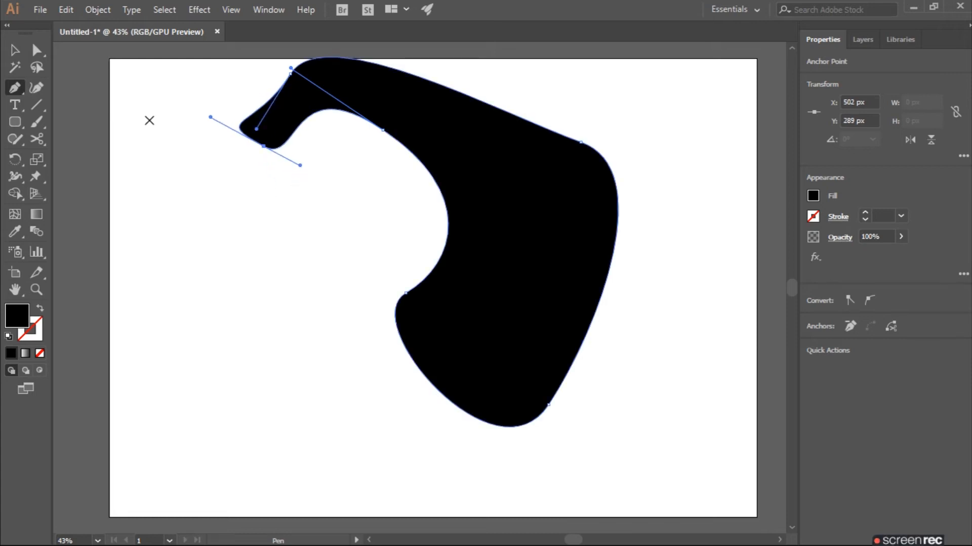
# Step: Draw a small closed shape with curved edges in the empty area below the large shape's narrow end
pyautogui.click(215, 294)
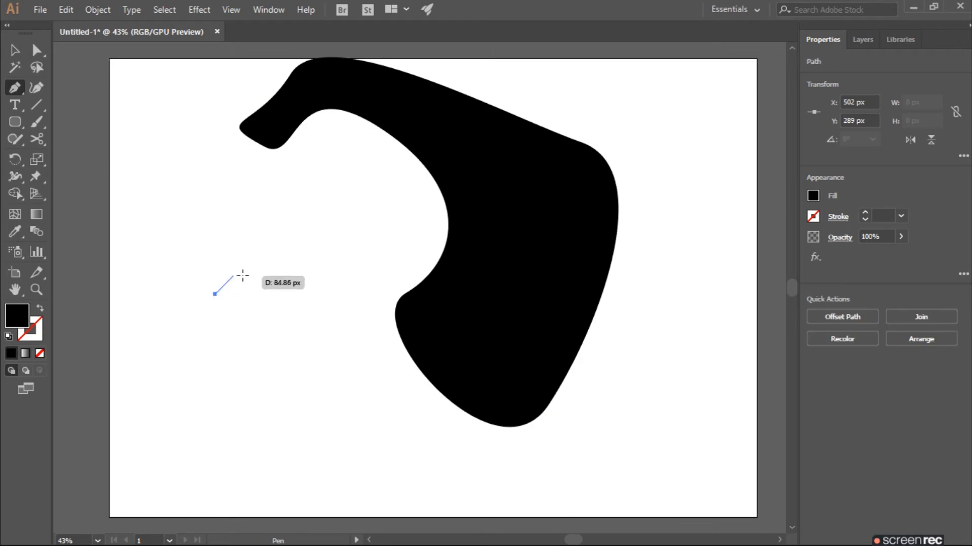
pyautogui.moveTo(309, 378); pyautogui.dragTo(341, 410)
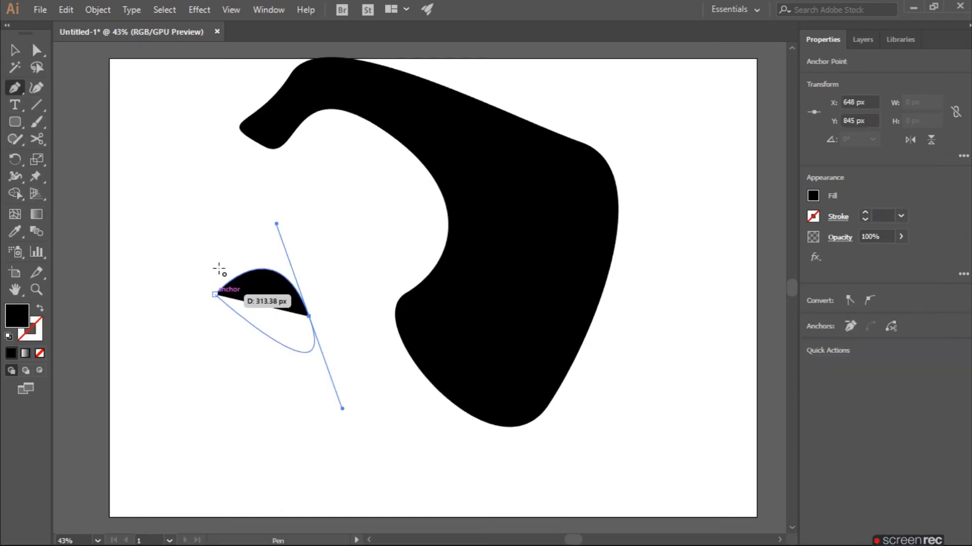
pyautogui.moveTo(215, 294); pyautogui.dragTo(271, 195)
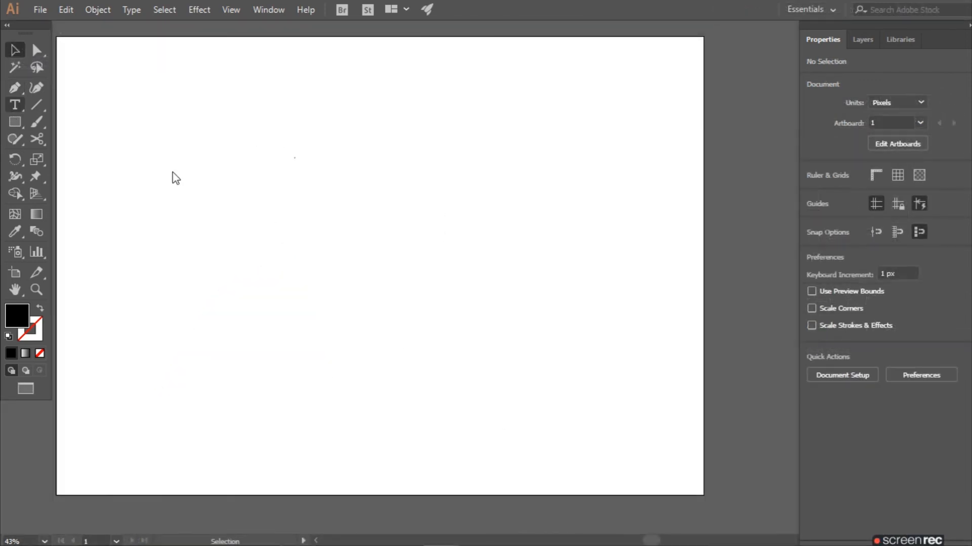
# Step: Add a point text object with three lines reading "hgfdajkgfg", "jdkfgkajdgfakd" and "djgsfkgfkg"
pyautogui.click(248, 169)
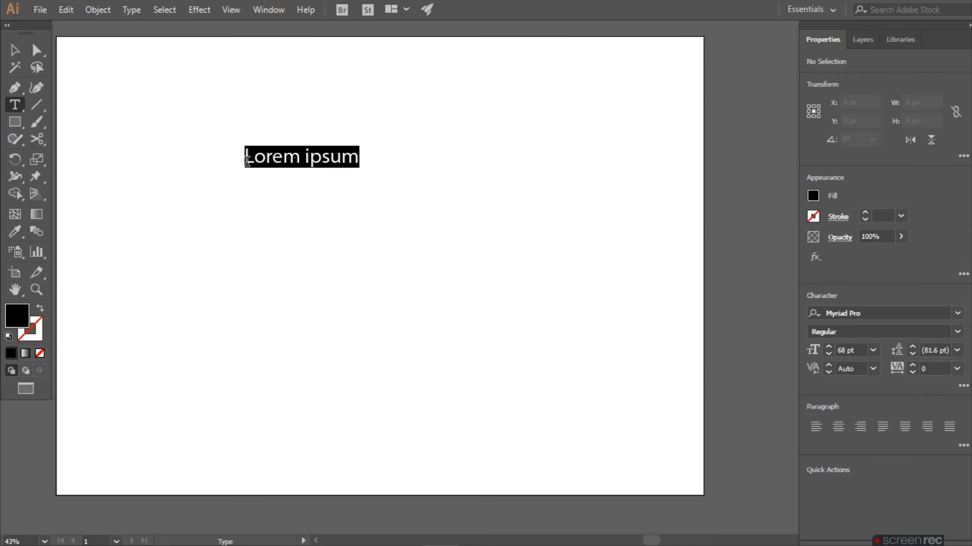
pyautogui.press('BackSpace')
pyautogui.write('hgfdajkgfg')
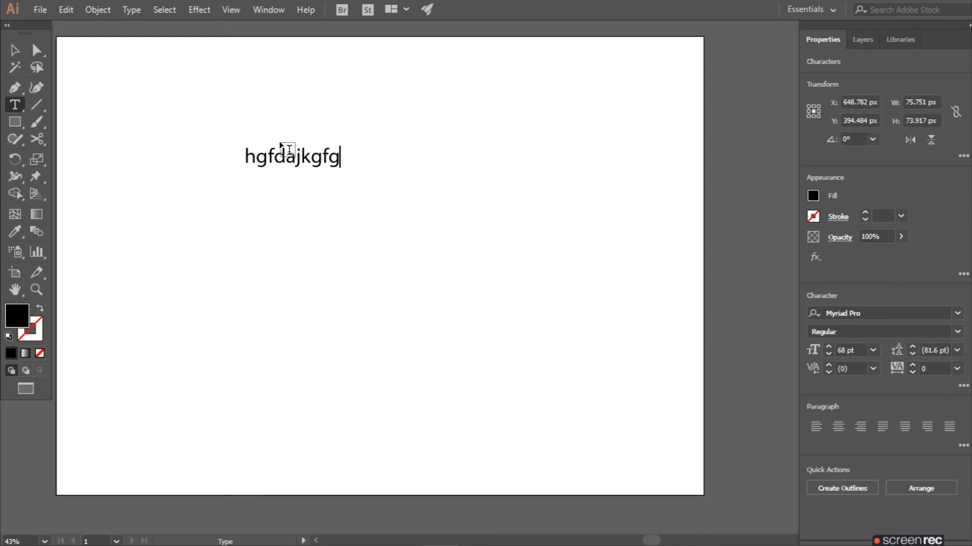
pyautogui.press('Return')
pyautogui.write('jdkfg')
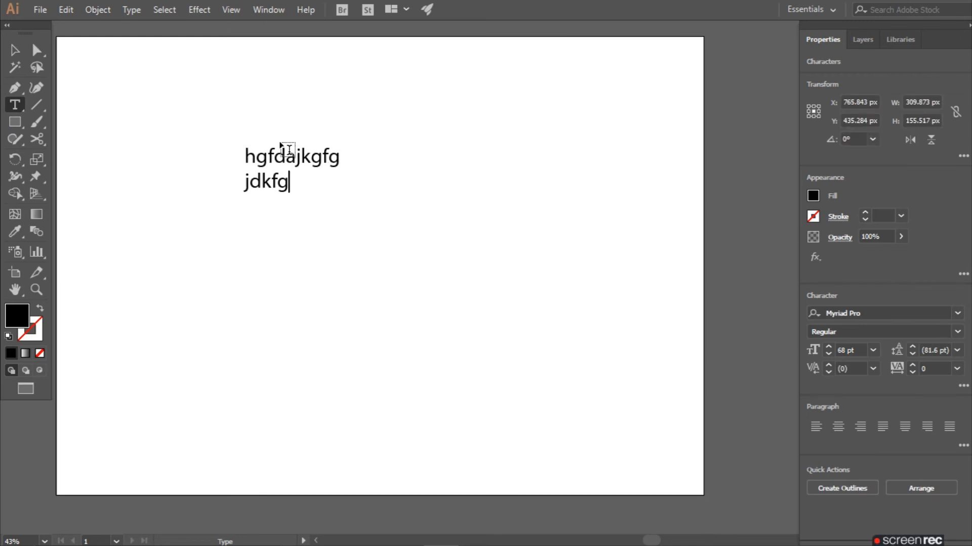
pyautogui.write('kajdgfakd djgsfkg')
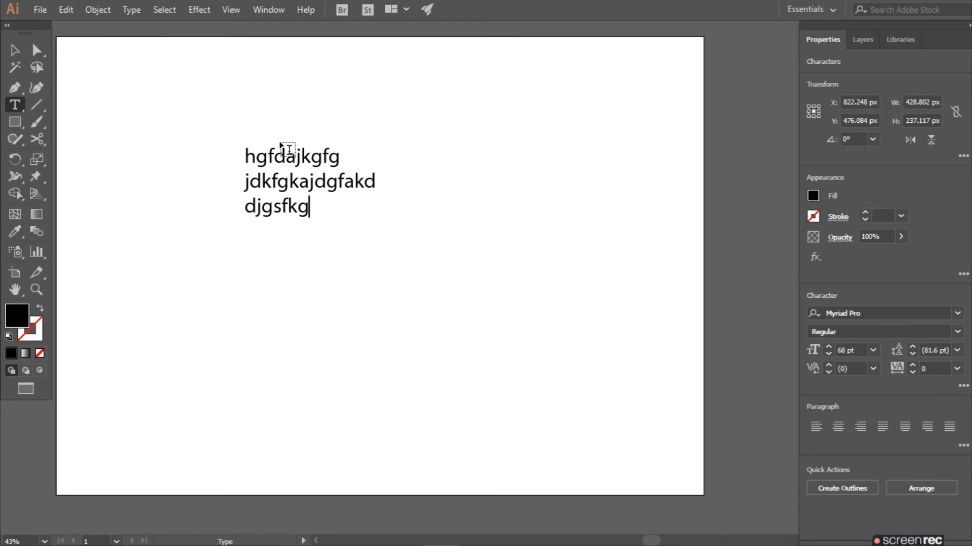
pyautogui.press('F6')
pyautogui.write('fkg')
pyautogui.press('Escape')
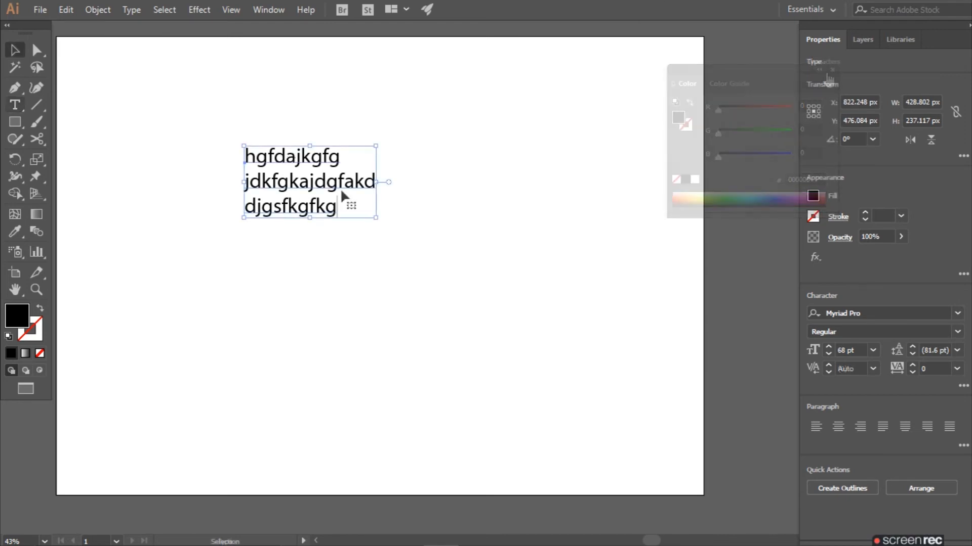
# Step: Reduce the text's line spacing, and increase it again to a leading of 87 pt
pyautogui.click(913, 355)
pyautogui.click(914, 356)
pyautogui.click(913, 355)
pyautogui.click(913, 355)
pyautogui.click(914, 355)
pyautogui.click(910, 345)
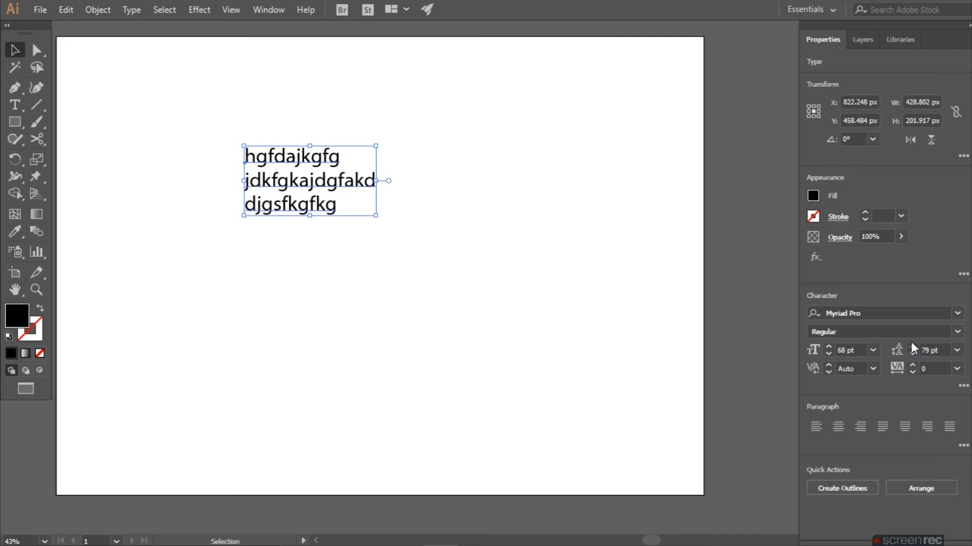
pyautogui.click(914, 348)
pyautogui.click(913, 348)
pyautogui.click(914, 347)
pyautogui.click(873, 351)
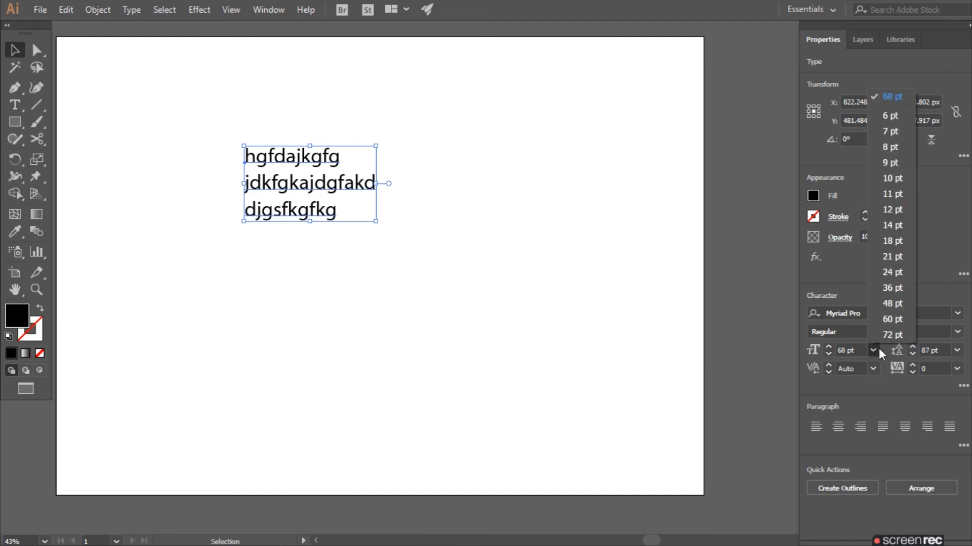
pyautogui.click(959, 317)
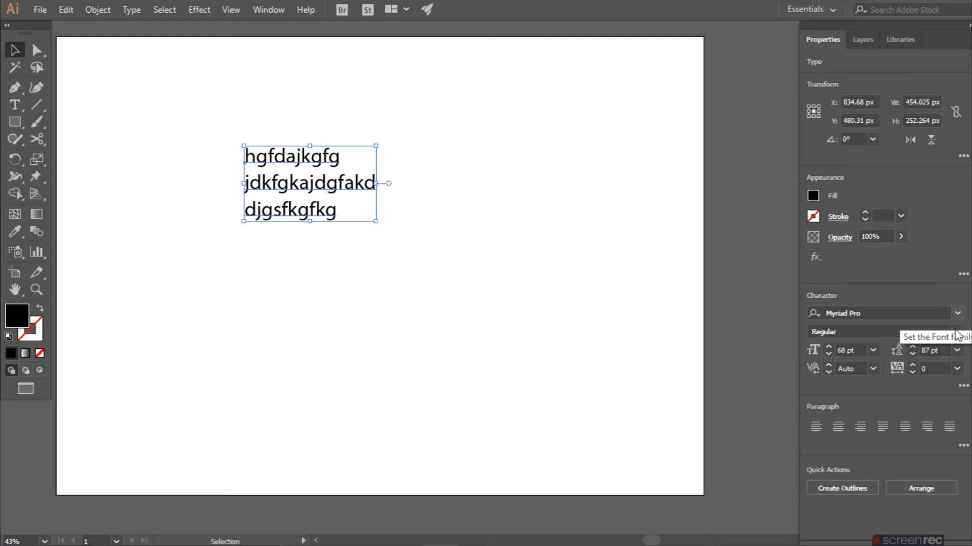
pyautogui.click(906, 315)
pyautogui.click(957, 316)
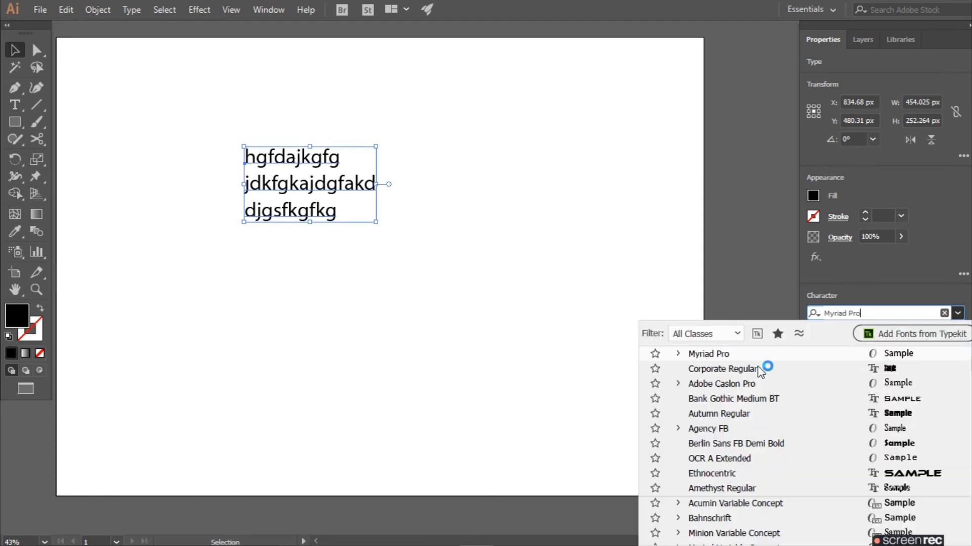
pyautogui.click(877, 77)
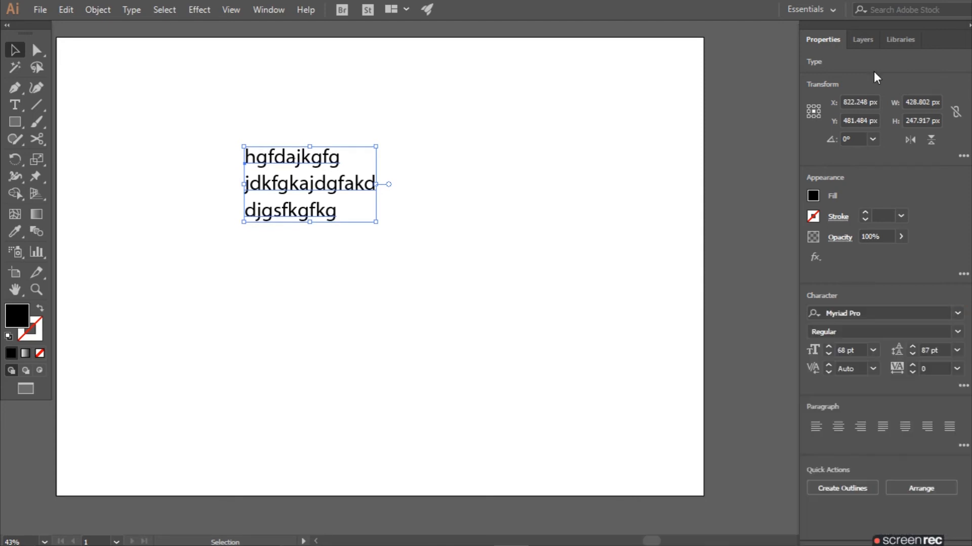
# Step: Change the text's font to OCR A Extended, and replace it with Acumin Variable Concept
pyautogui.click(935, 313)
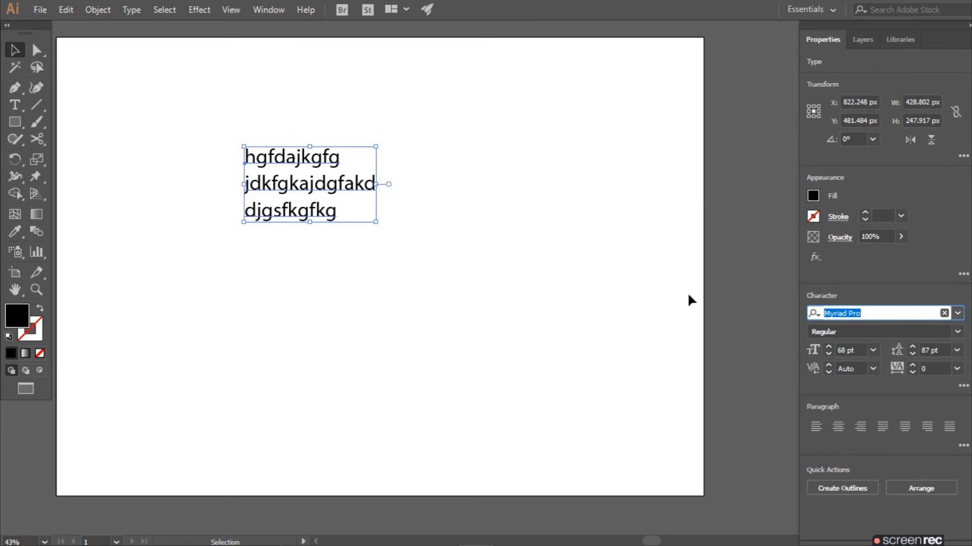
pyautogui.click(944, 314)
pyautogui.click(958, 315)
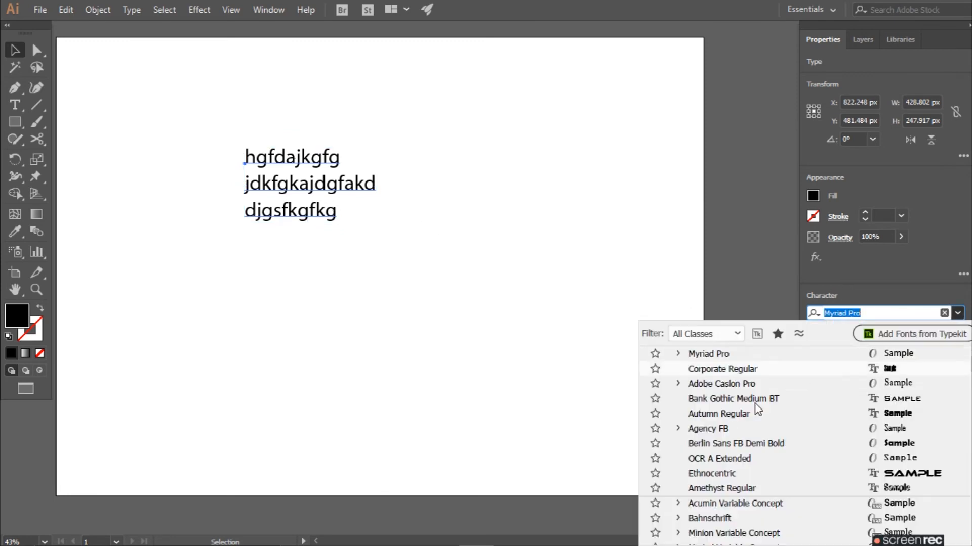
pyautogui.click(714, 465)
pyautogui.click(956, 315)
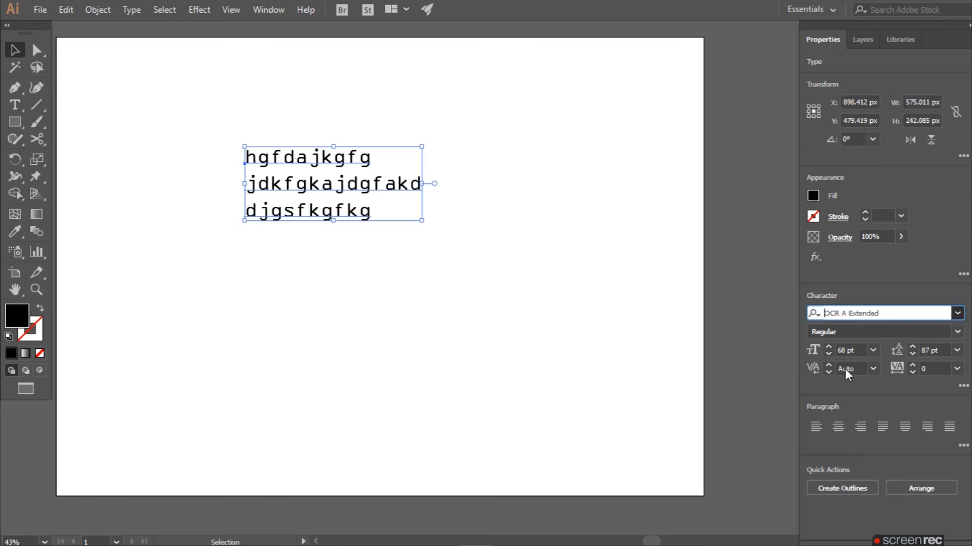
pyautogui.click(735, 506)
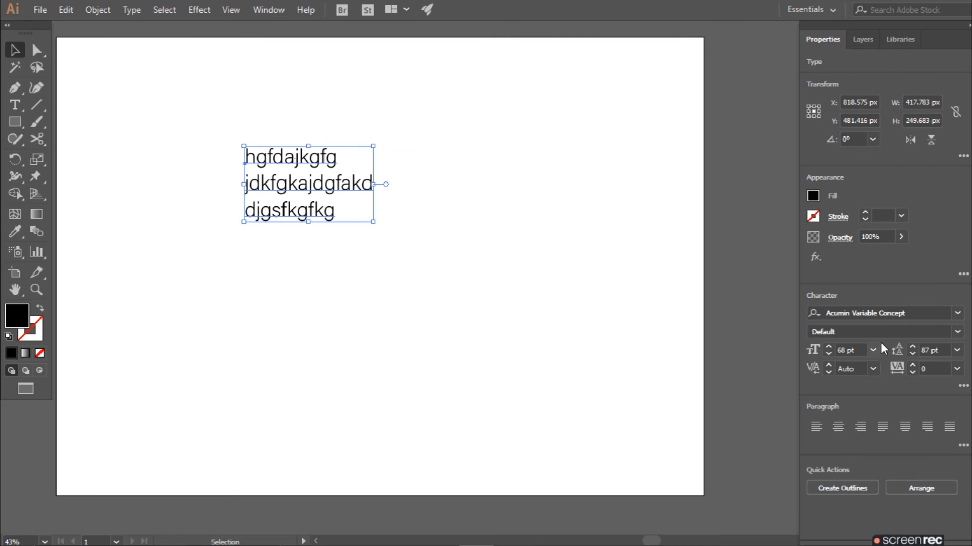
# Step: Preview other font styles and Adobe Caslon Pro on the text, and return it to Acumin Variable Concept, Default style
pyautogui.click(956, 332)
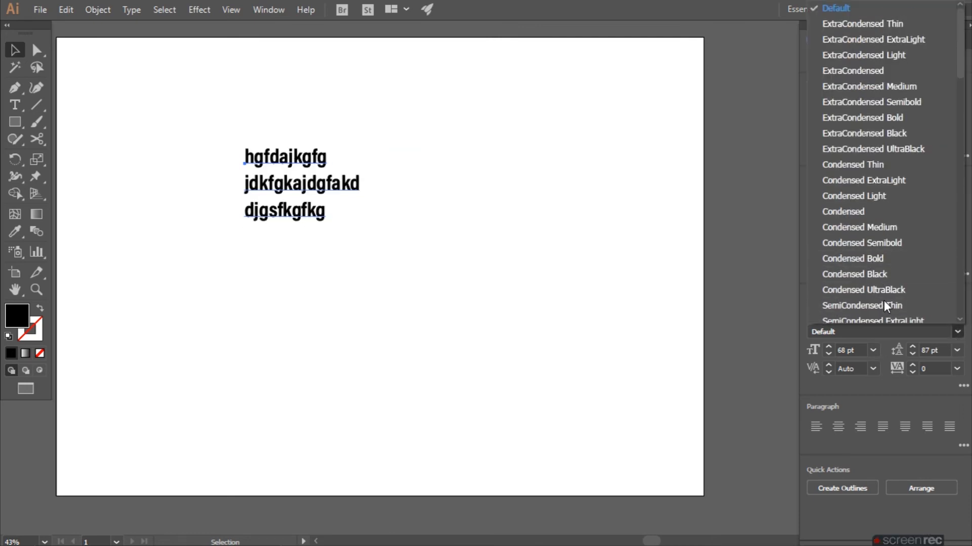
pyautogui.click(921, 330)
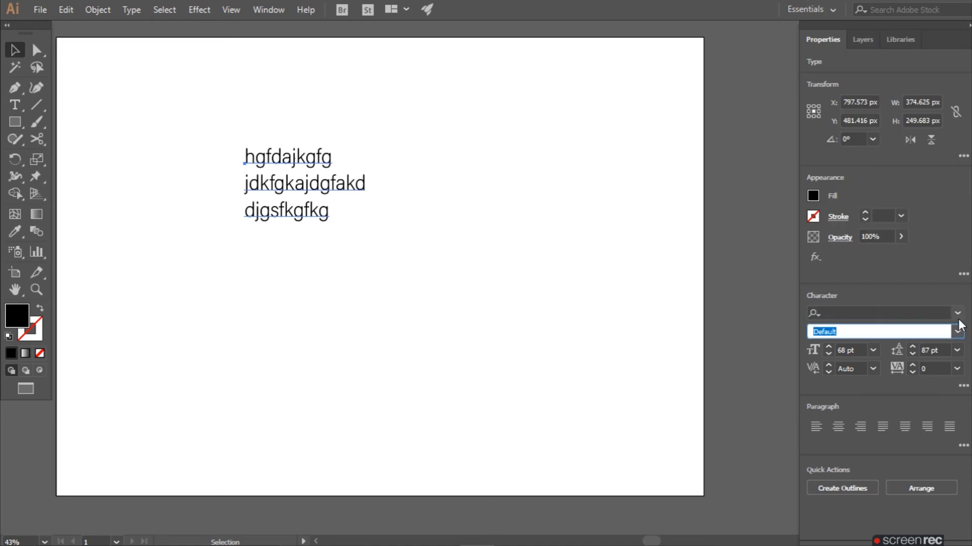
pyautogui.click(956, 315)
pyautogui.click(746, 411)
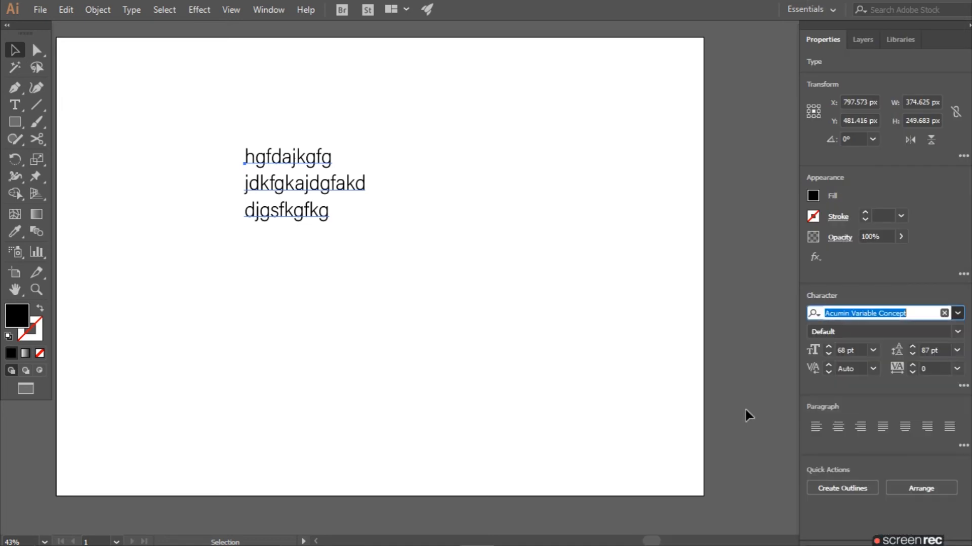
pyautogui.click(957, 313)
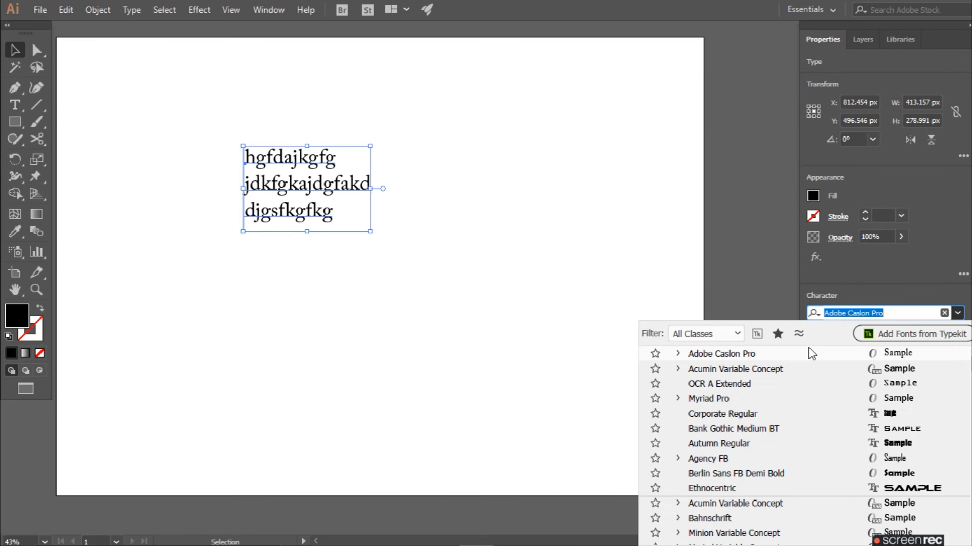
pyautogui.click(742, 369)
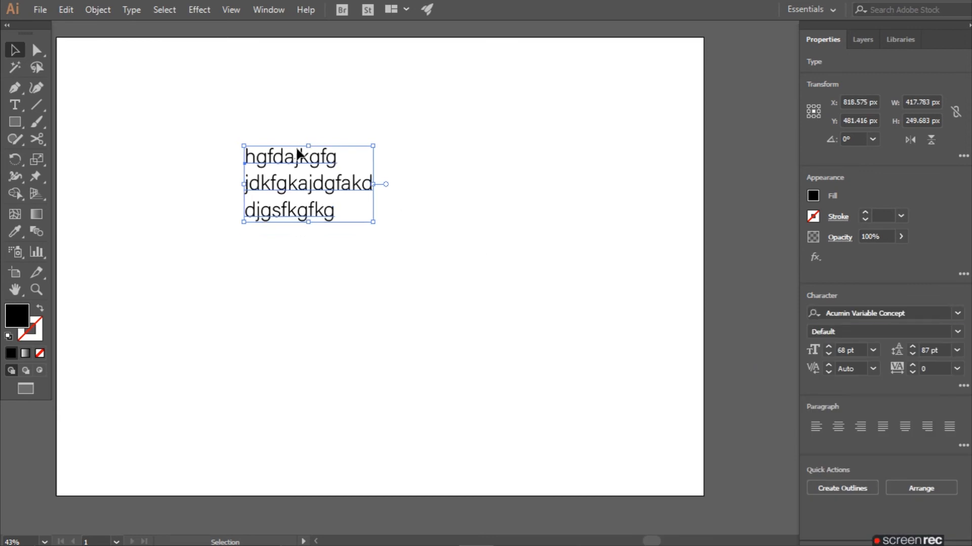
# Step: Select the three-line text object with a selection box and delete it from the artboard
pyautogui.hotkey('ctrl', 'shift', 'a')
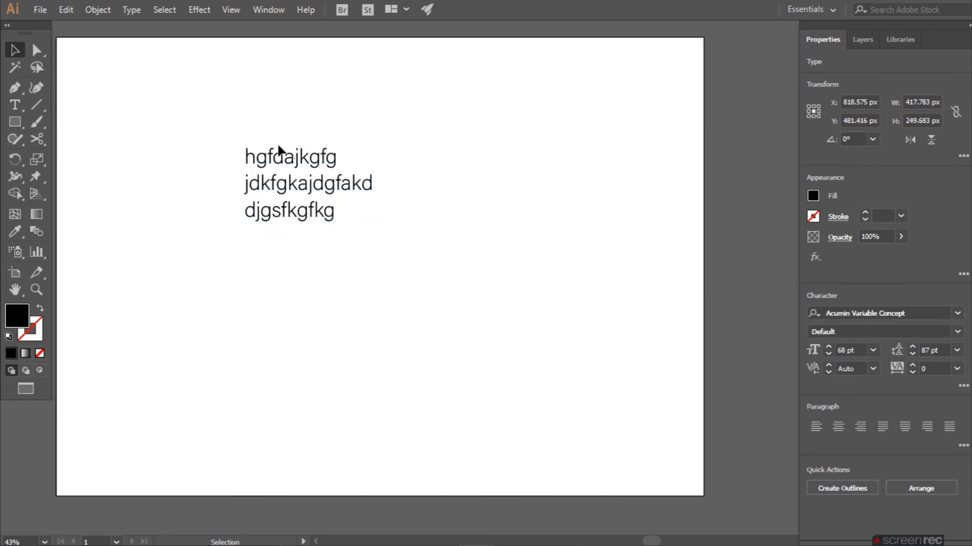
pyautogui.moveTo(265, 237); pyautogui.dragTo(333, 134)
pyautogui.press('Delete')
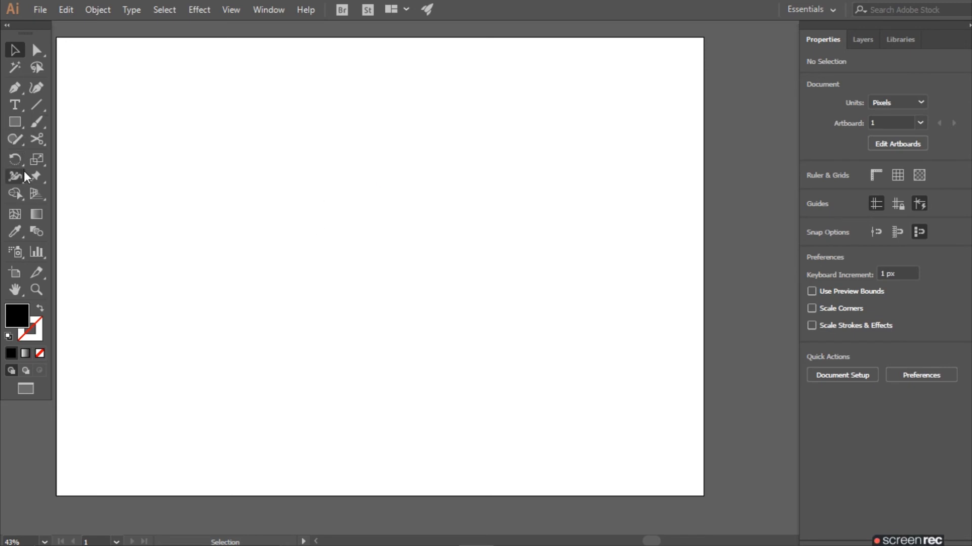
# Step: Draw a tall rectangle about 344 × 735 px mid-artboard and convert it to a text frame with the Area Type tool
pyautogui.moveTo(15, 104); pyautogui.dragTo(54, 123)
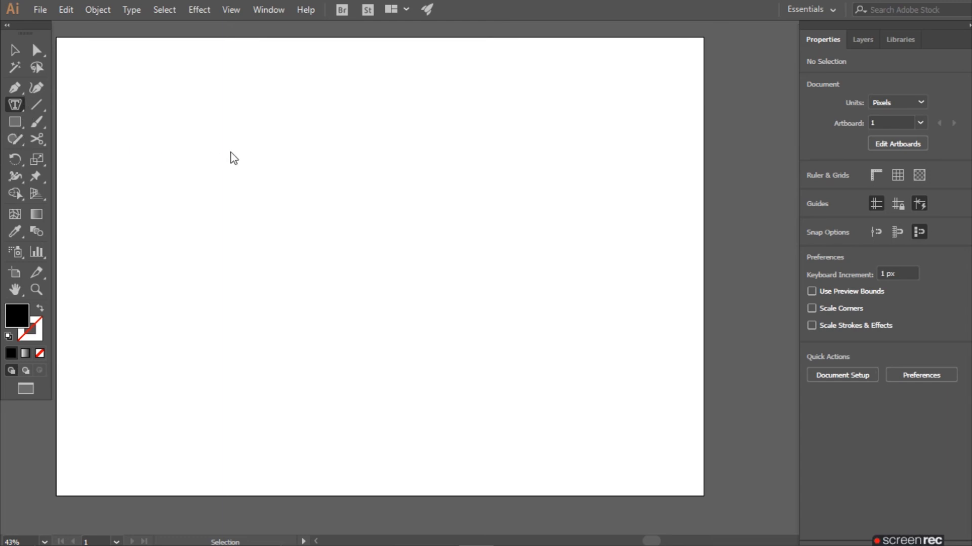
pyautogui.press('m')
pyautogui.moveTo(297, 154); pyautogui.dragTo(403, 379)
pyautogui.click(15, 105)
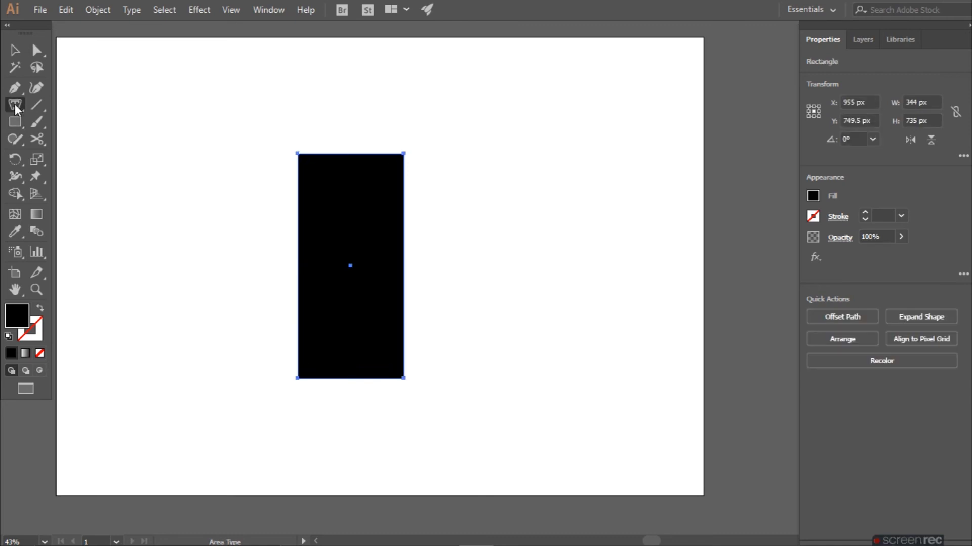
pyautogui.click(414, 186)
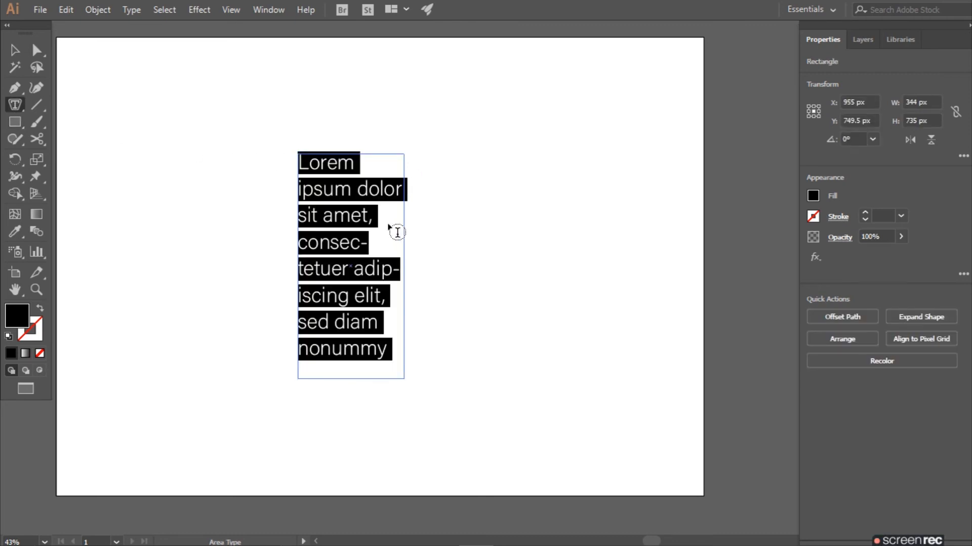
# Step: Replace the frame's placeholder text with "JHDGJSDHVJSHVDAKJHNVDsakjgkJGK"
pyautogui.press('BackSpace')
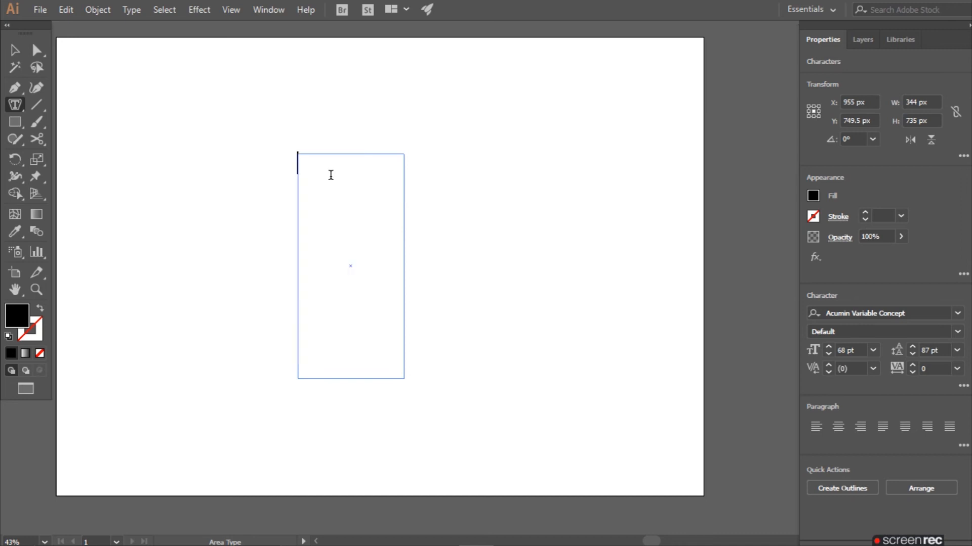
pyautogui.write('JHDGJSDH')
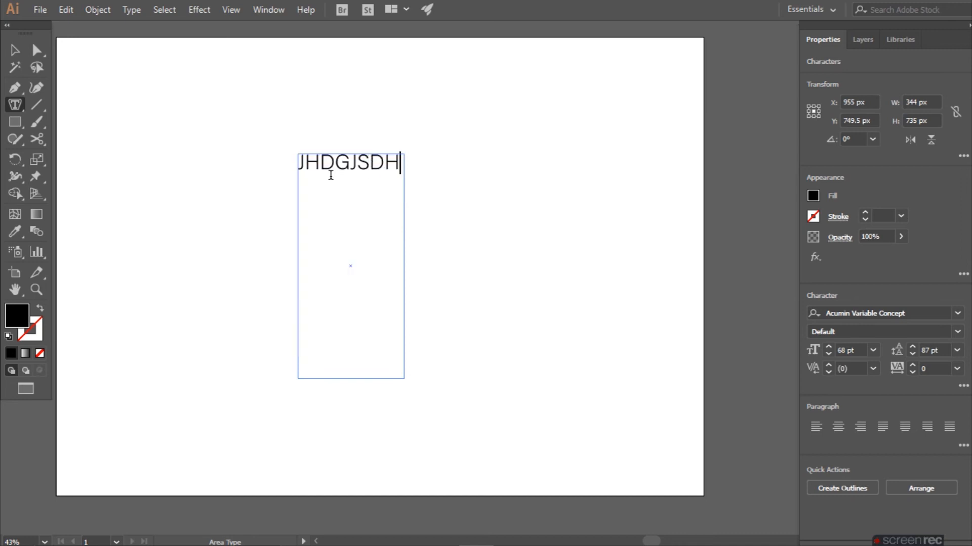
pyautogui.write('VJSHVDAKJHNVD')
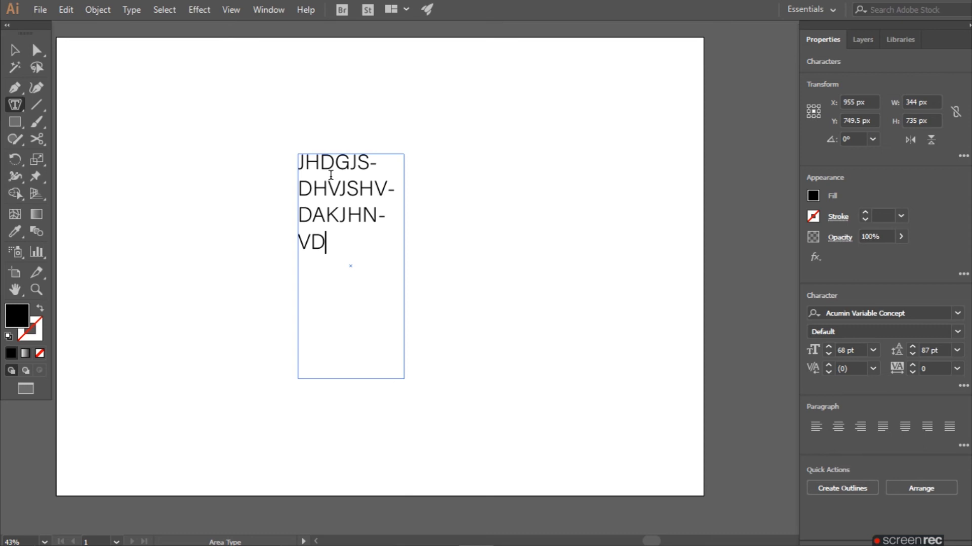
pyautogui.write('sakjgkJGK')
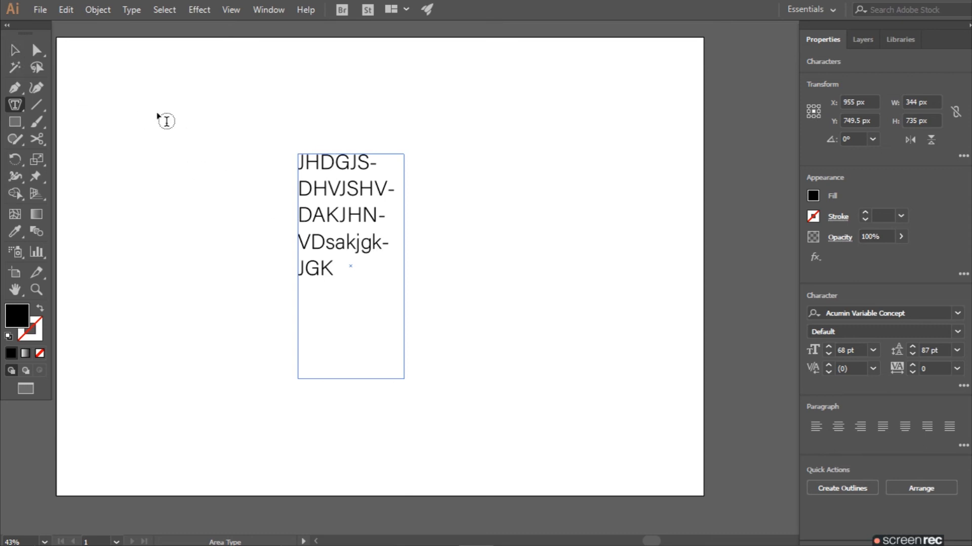
# Step: Select the area text with a selection box and delete it from the artboard
pyautogui.click(14, 50)
pyautogui.moveTo(200, 122); pyautogui.dragTo(454, 316)
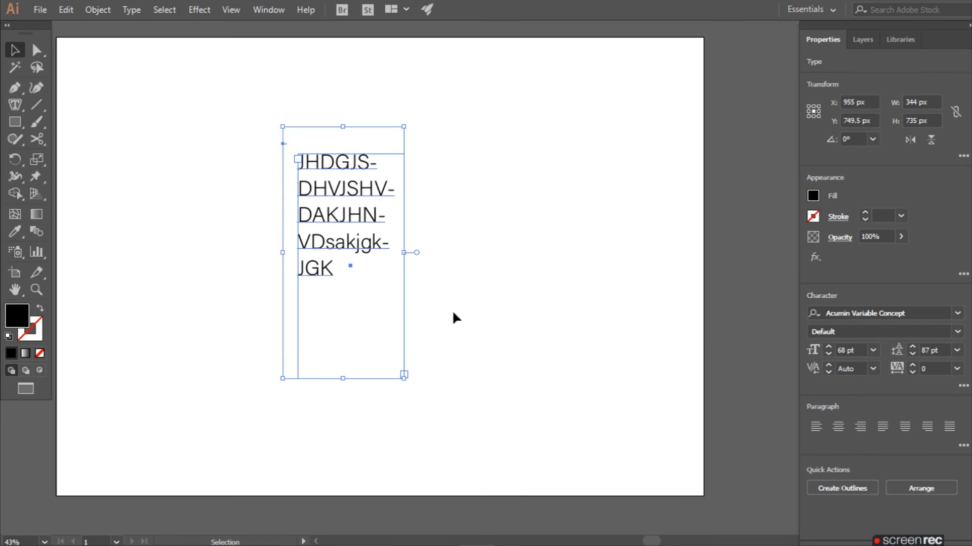
pyautogui.press('Delete')
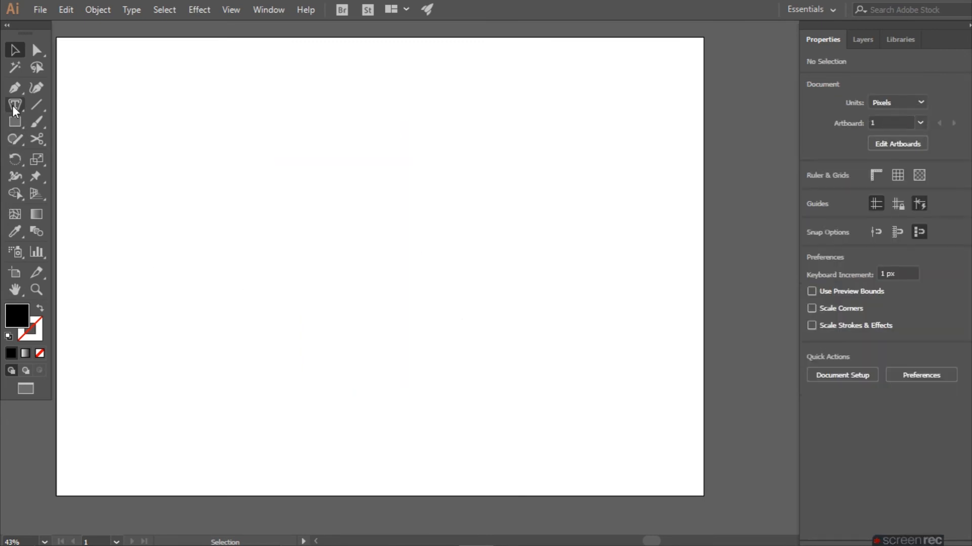
# Step: Draw a flat rectangle about 956 × 69 px and run placeholder text along its outline with the Type on a Path tool
pyautogui.click(15, 108)
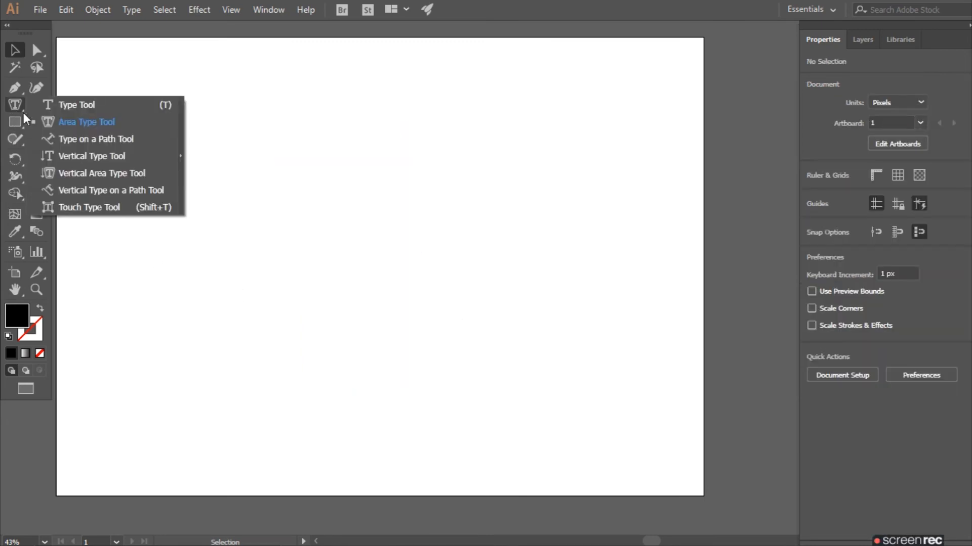
pyautogui.click(69, 144)
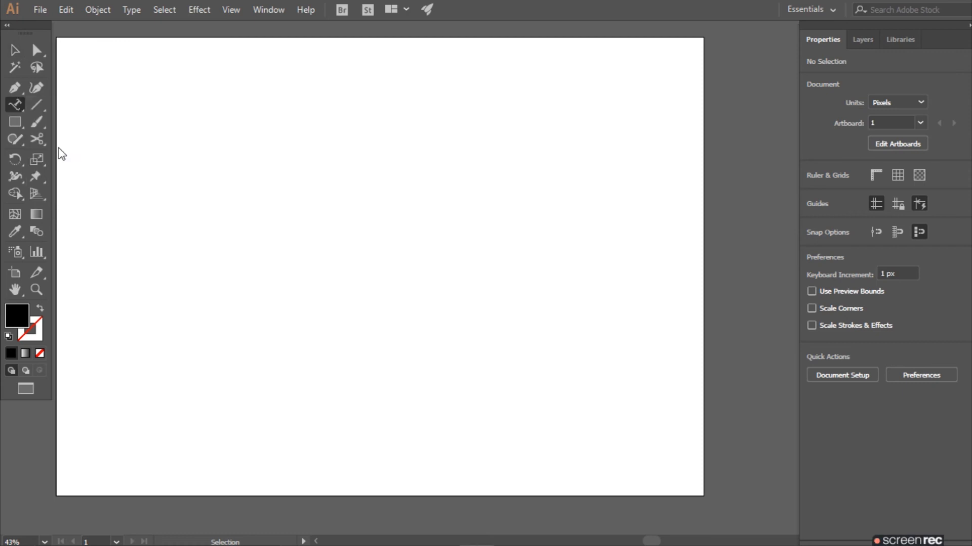
pyautogui.click(14, 123)
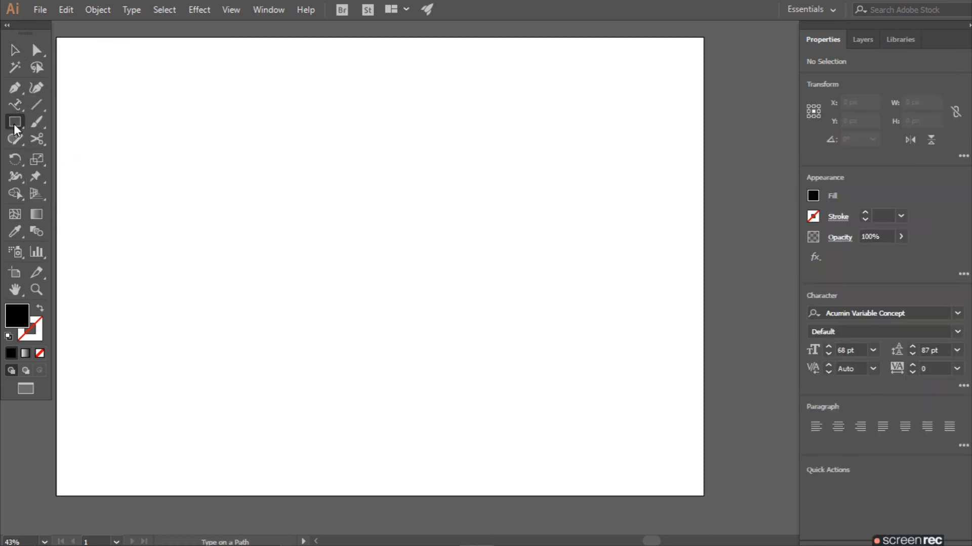
pyautogui.moveTo(263, 274); pyautogui.dragTo(557, 297)
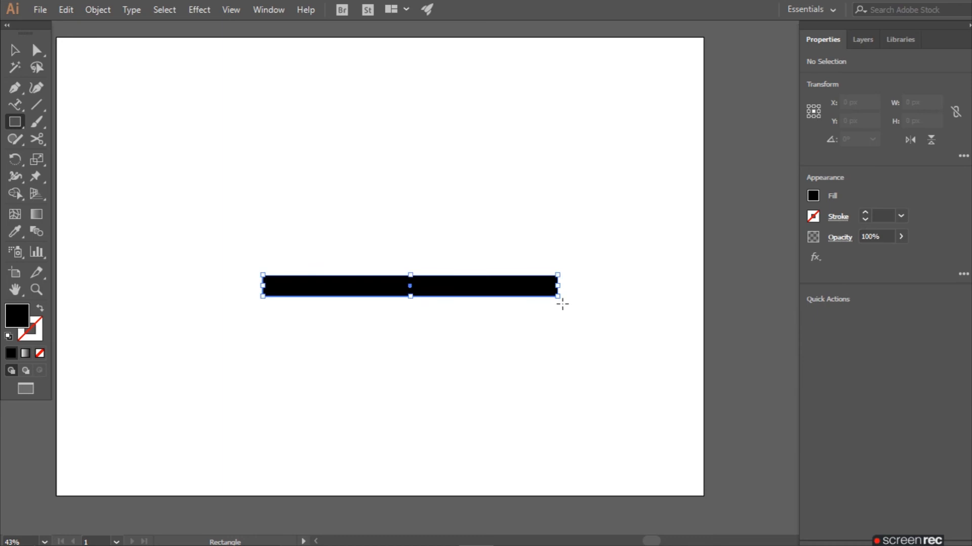
pyautogui.click(15, 104)
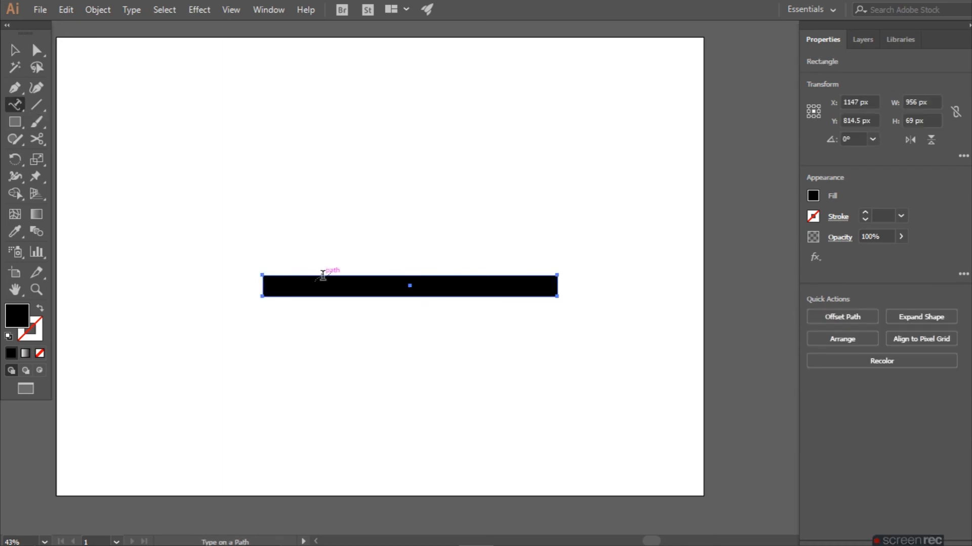
pyautogui.click(290, 275)
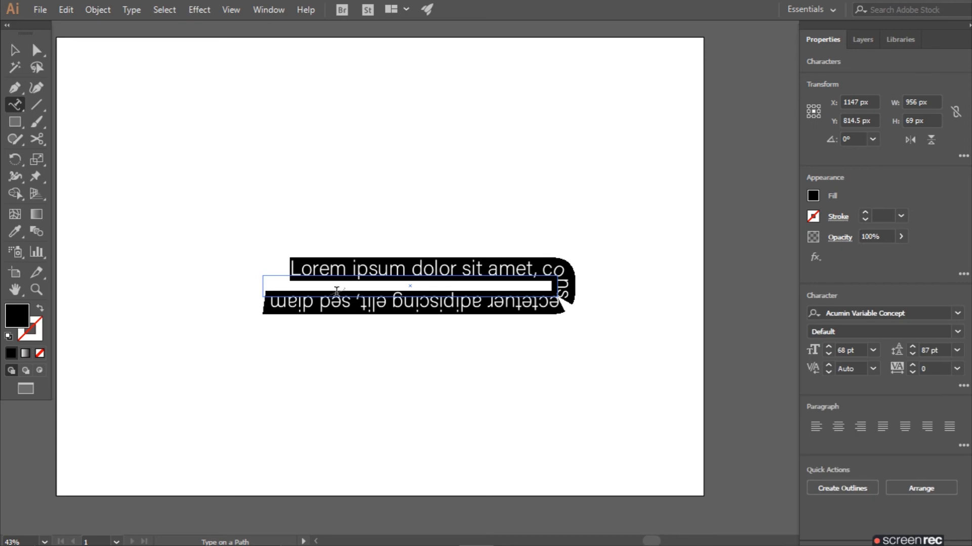
# Step: Stretch the path text's bounding box downward and to the right to about 1047 × 469 px
pyautogui.click(15, 50)
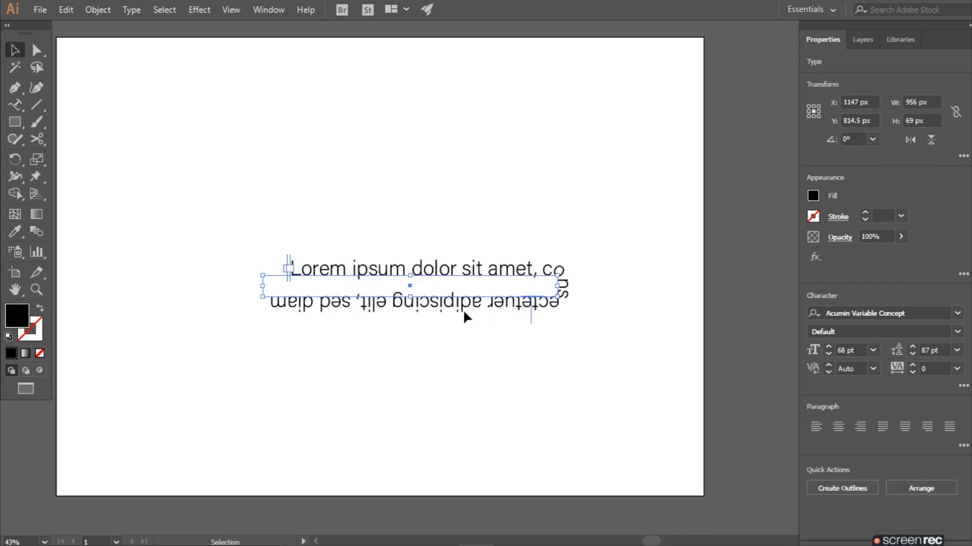
pyautogui.moveTo(411, 292); pyautogui.dragTo(410, 385)
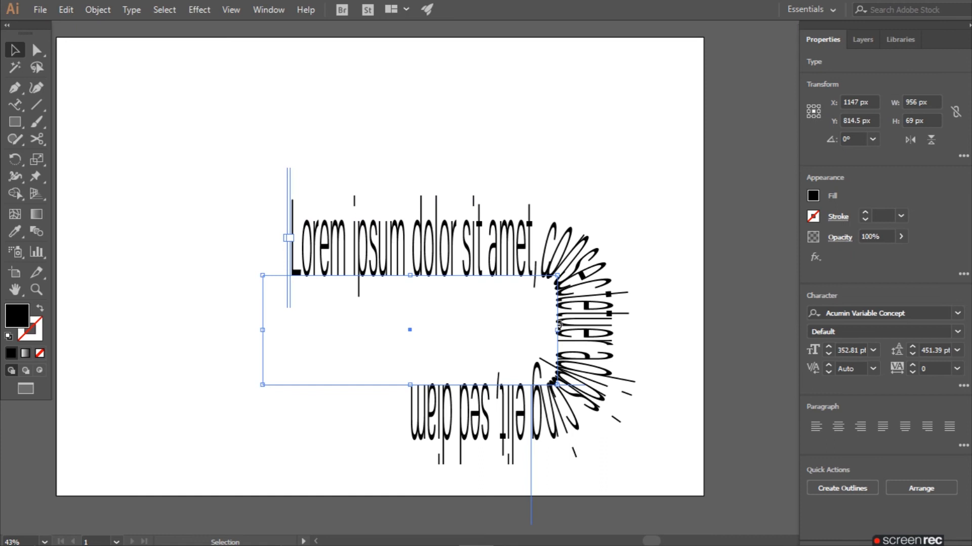
pyautogui.moveTo(557, 329); pyautogui.dragTo(586, 330)
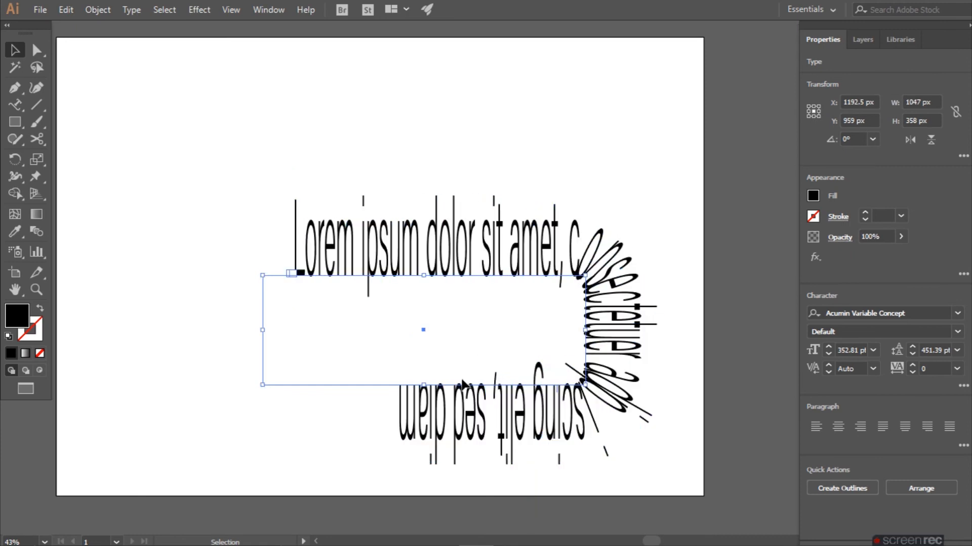
pyautogui.moveTo(425, 420); pyautogui.dragTo(423, 419)
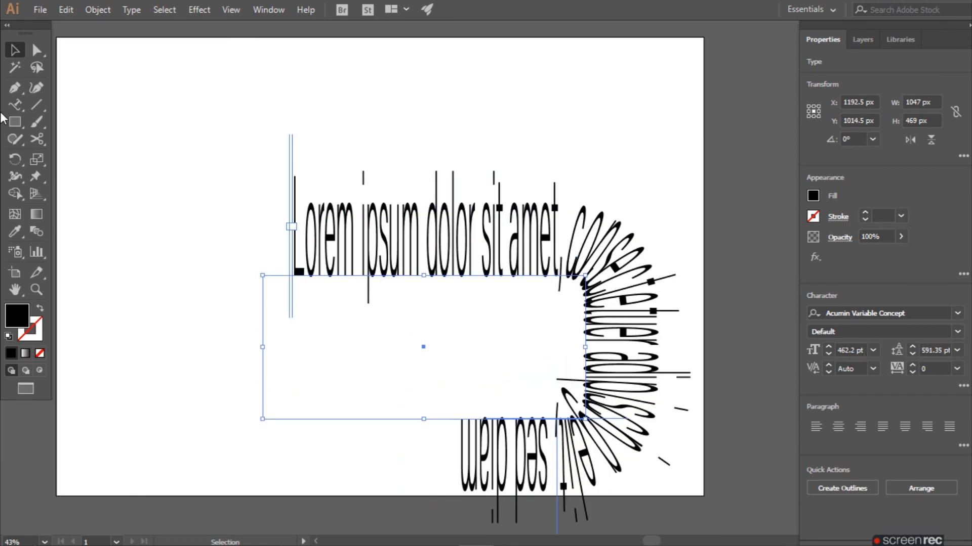
# Step: Review the available type tools, then select the stretched path text and clear it from the artboard
pyautogui.click(21, 110)
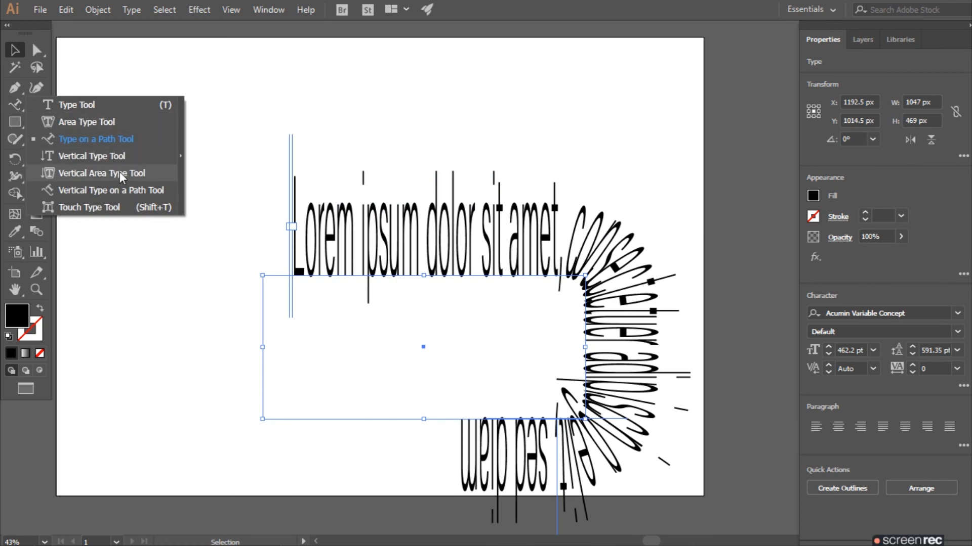
pyautogui.click(232, 402)
pyautogui.click(238, 438)
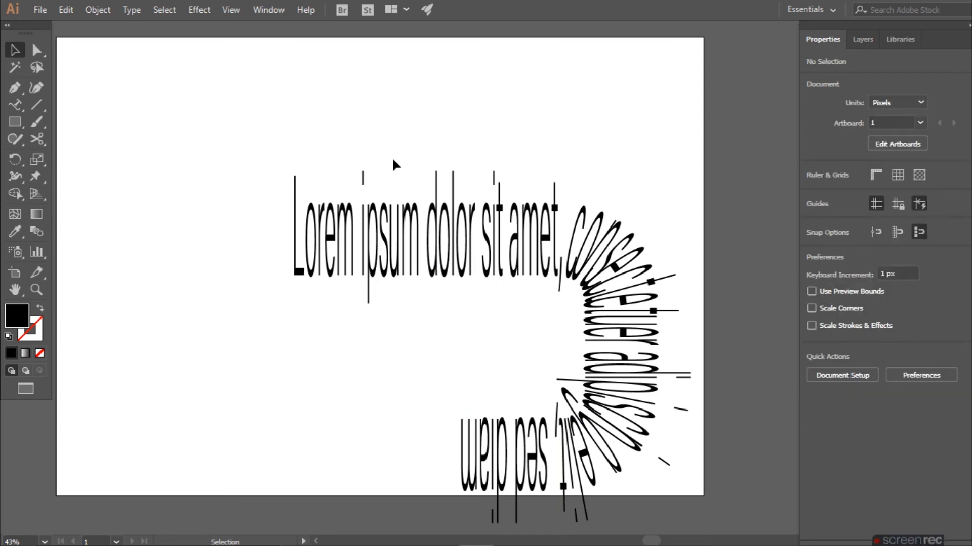
pyautogui.click(337, 279)
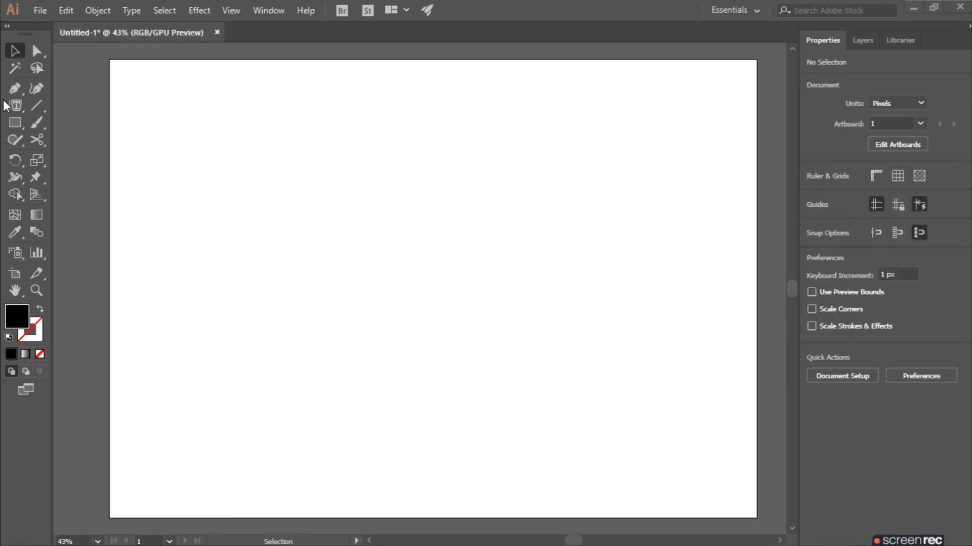
# Step: Create the text "jgfkjdagfkjdg" running downward on the artboard with the Vertical Type tool
pyautogui.moveTo(4, 103); pyautogui.dragTo(71, 151)
pyautogui.click(322, 161)
pyautogui.press('BackSpace')
pyautogui.write('jgfkjdagf')
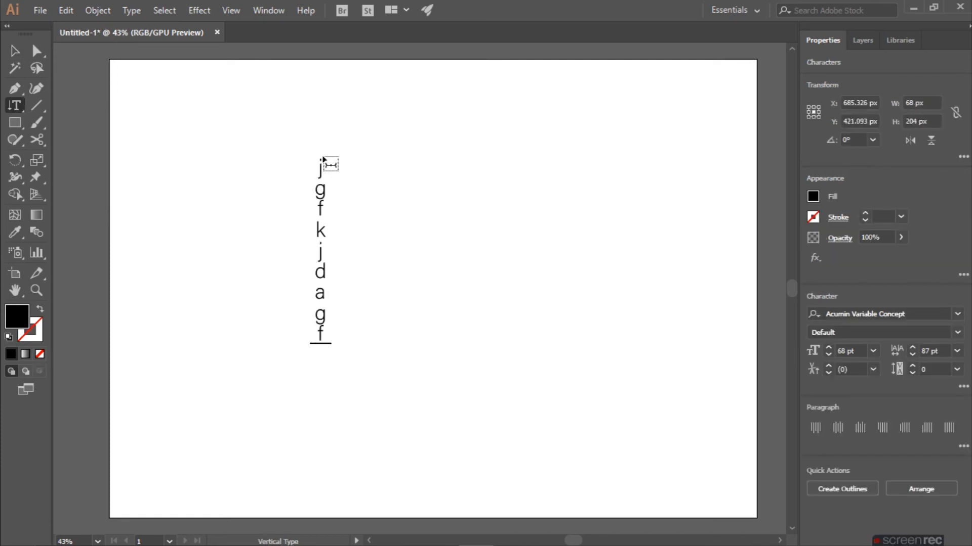
pyautogui.write('kjdg')
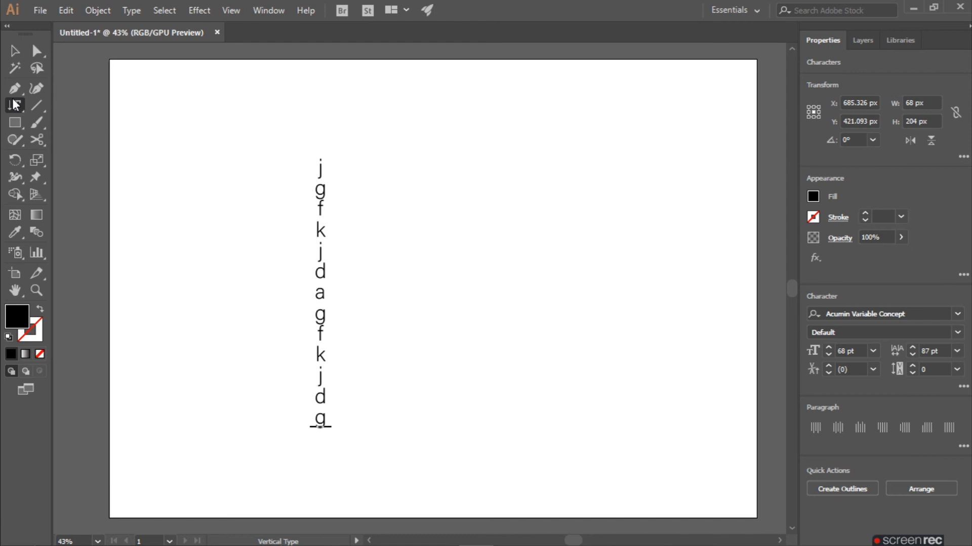
# Step: Draw a rectangle about 184 × 912 px right of the vertical text and fill it with sample letters starting "hsdsads" as Vertical Area Type
pyautogui.moveTo(15, 106); pyautogui.dragTo(126, 172)
pyautogui.press('m')
pyautogui.moveTo(477, 156); pyautogui.dragTo(533, 436)
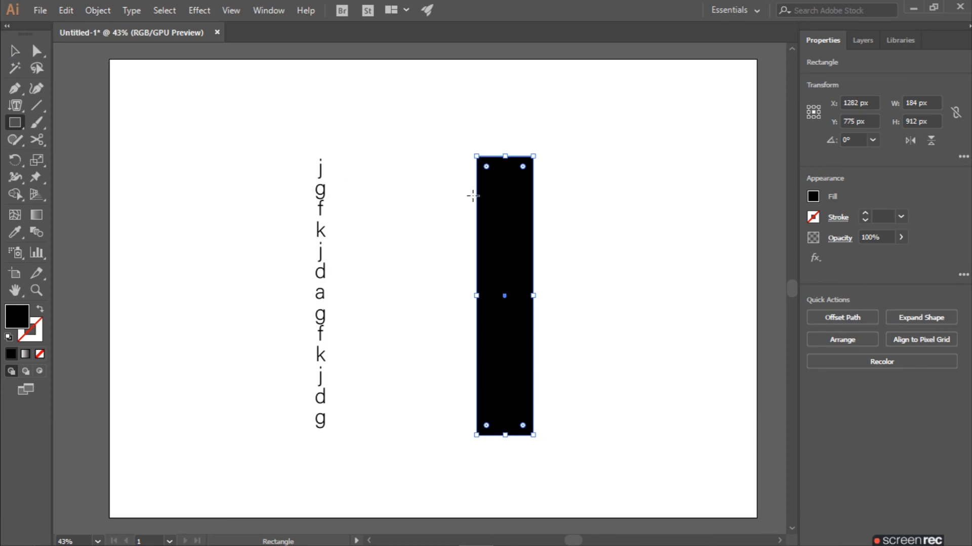
pyautogui.click(16, 105)
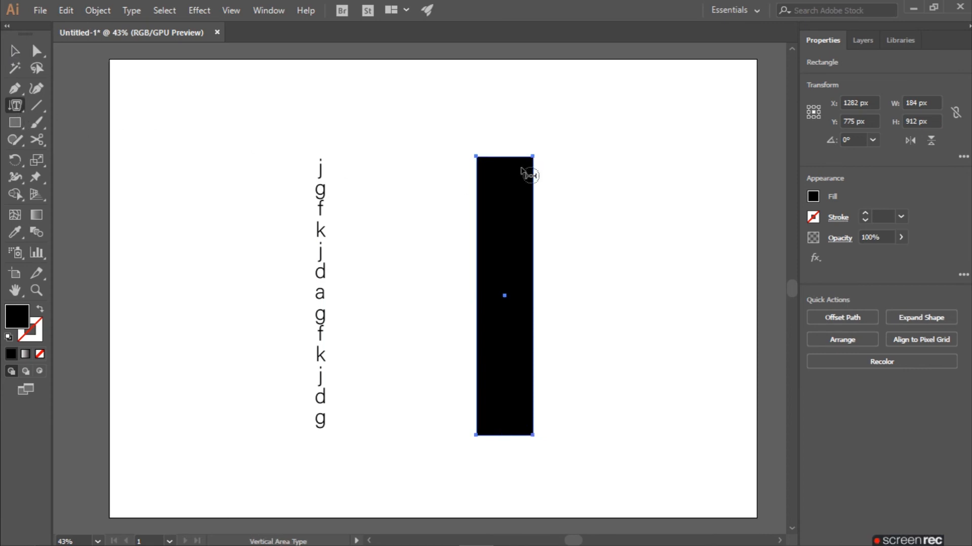
pyautogui.click(553, 172)
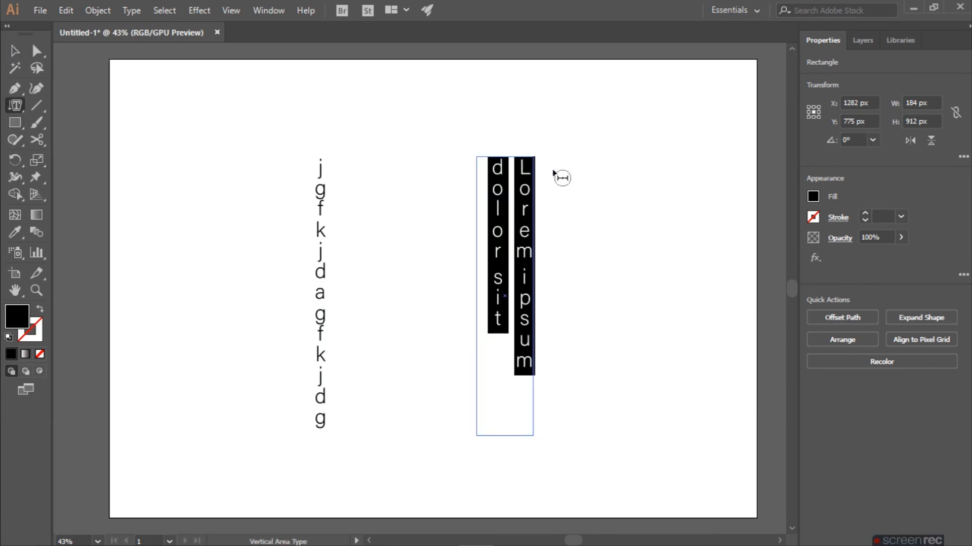
pyautogui.write('hsdsads')
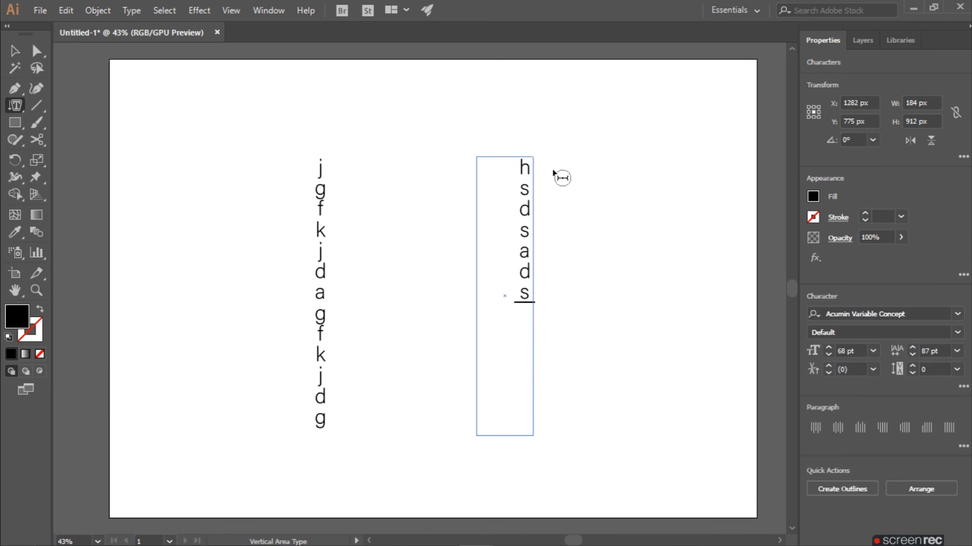
pyautogui.write('dDSADSADSDSADSDSA')
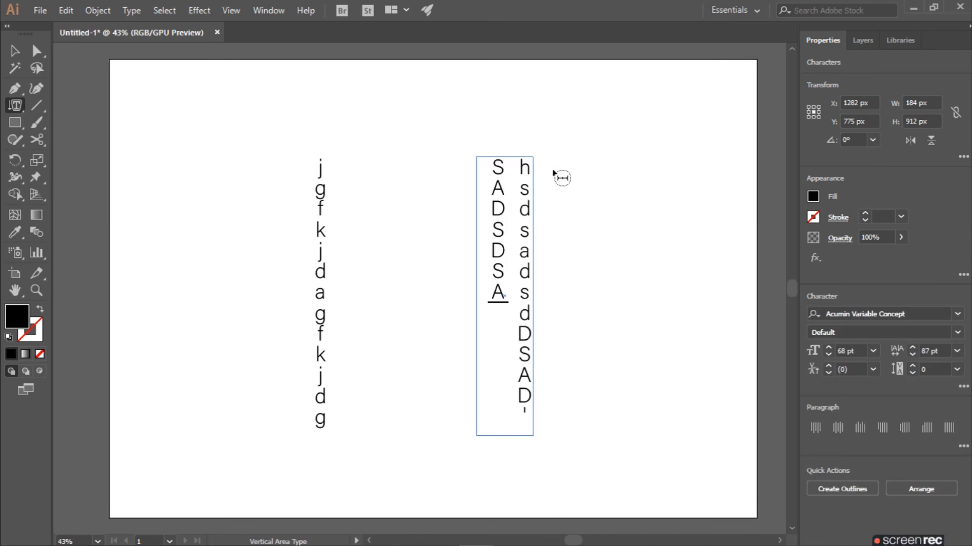
# Step: Try the Vertical Type on a Path tool on the vertical area text frame, entering more sample letters
pyautogui.click(13, 108)
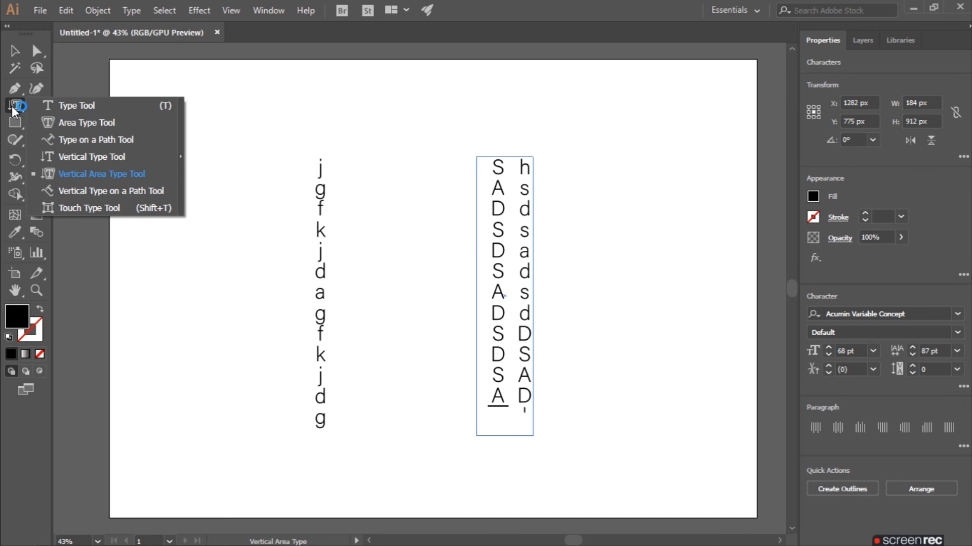
pyautogui.click(67, 189)
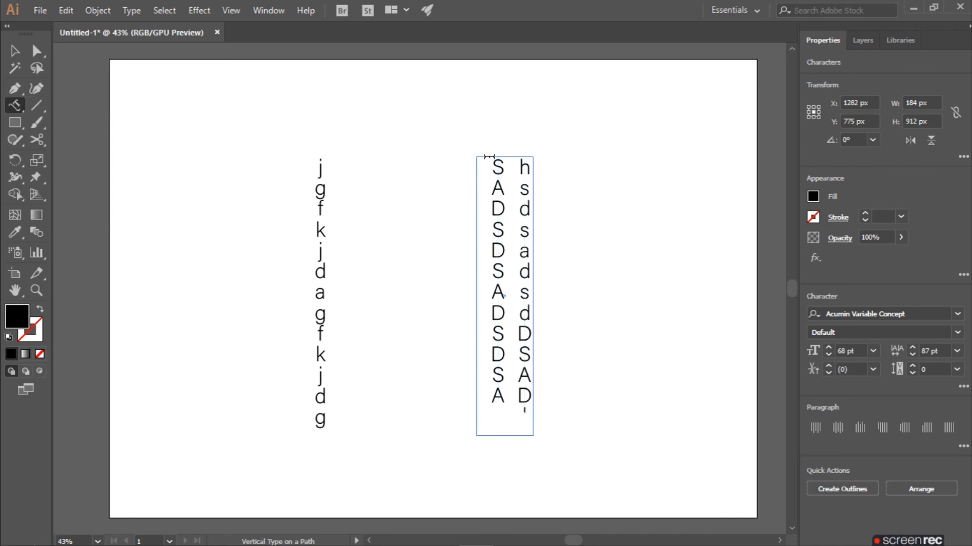
pyautogui.write('ADSSADSD')
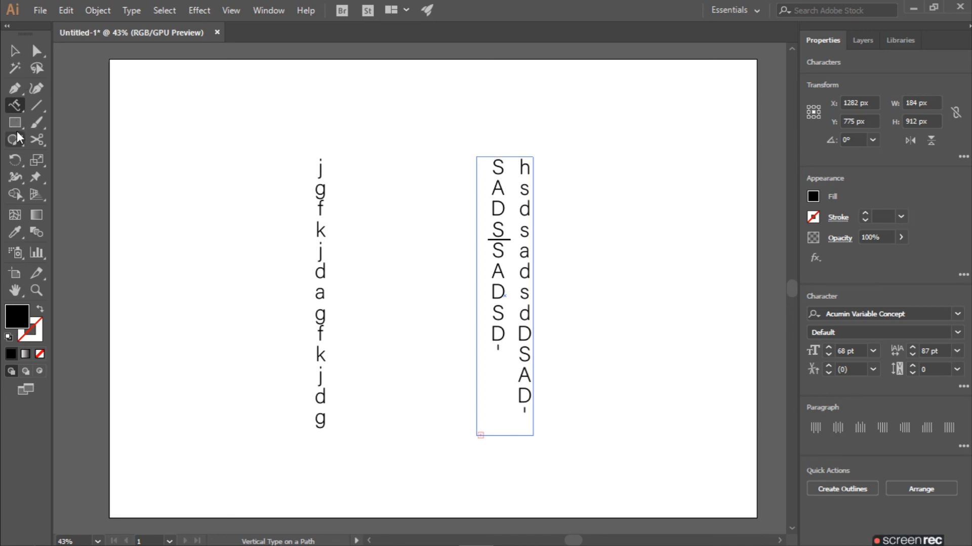
# Step: Draw a rounded rectangle about 451 × 683 px left of the vertical text and run sample letters starting "DSADSADGFSGFG" along its outline as Vertical Type on a Path
pyautogui.moveTo(15, 122); pyautogui.dragTo(51, 135)
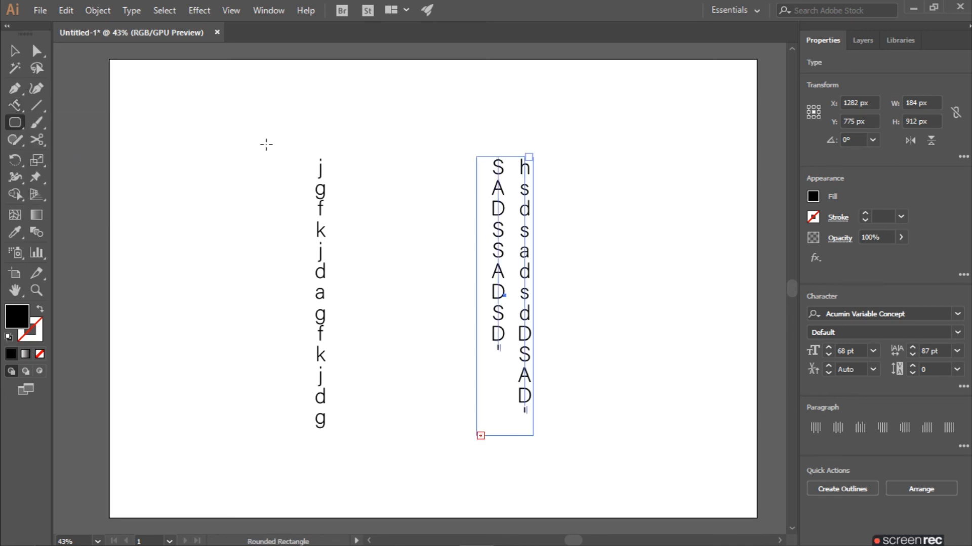
pyautogui.moveTo(166, 104); pyautogui.dragTo(304, 314)
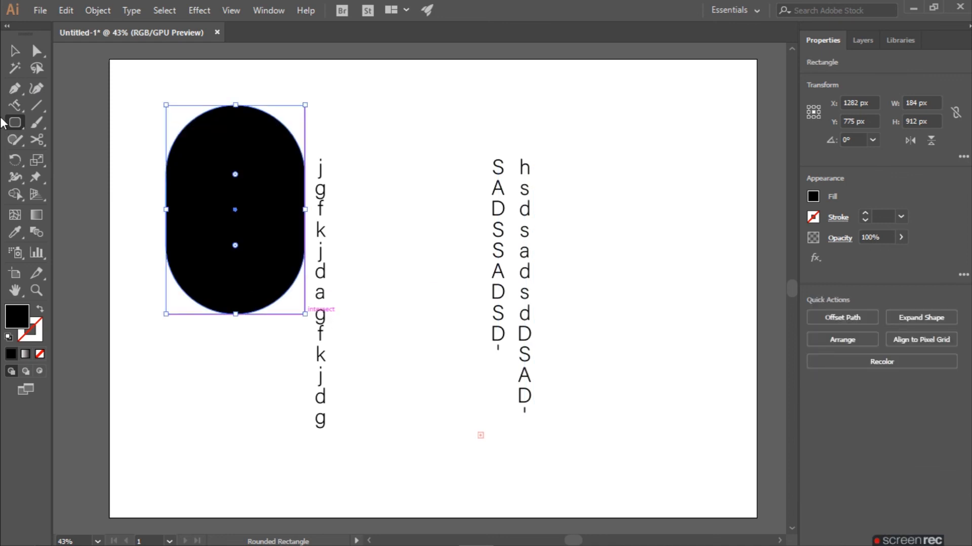
pyautogui.click(12, 108)
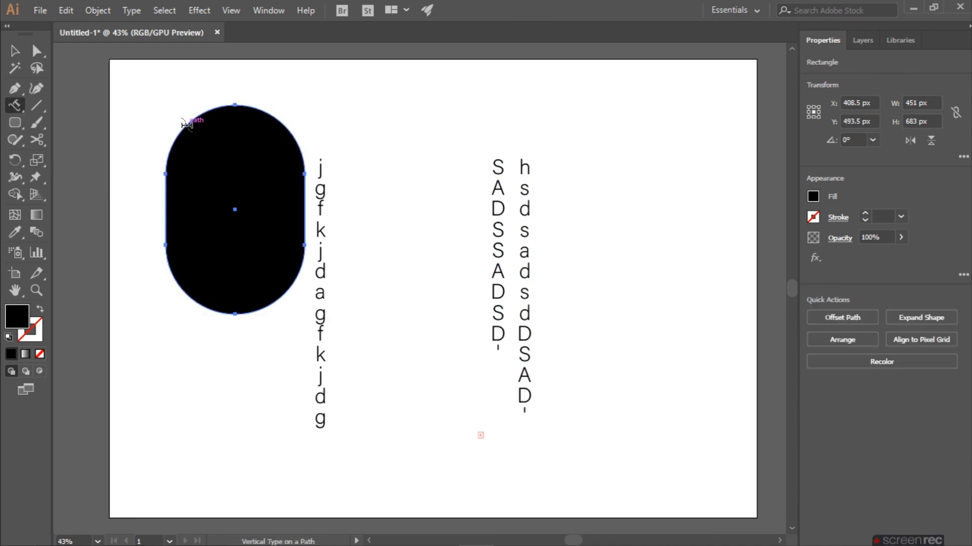
pyautogui.click(206, 129)
pyautogui.write('D')
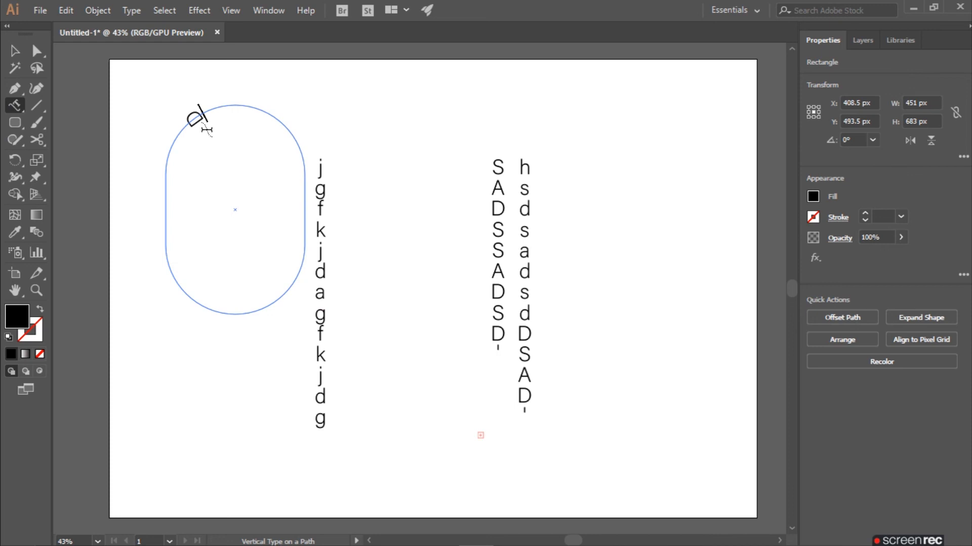
pyautogui.write('SADSADGFSGFG')
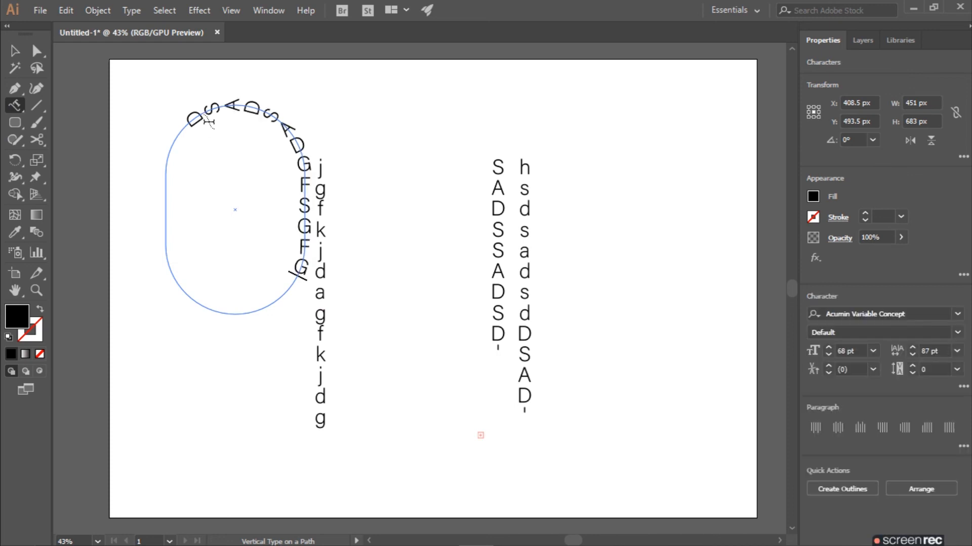
pyautogui.write('FGFDGFGFGFF')
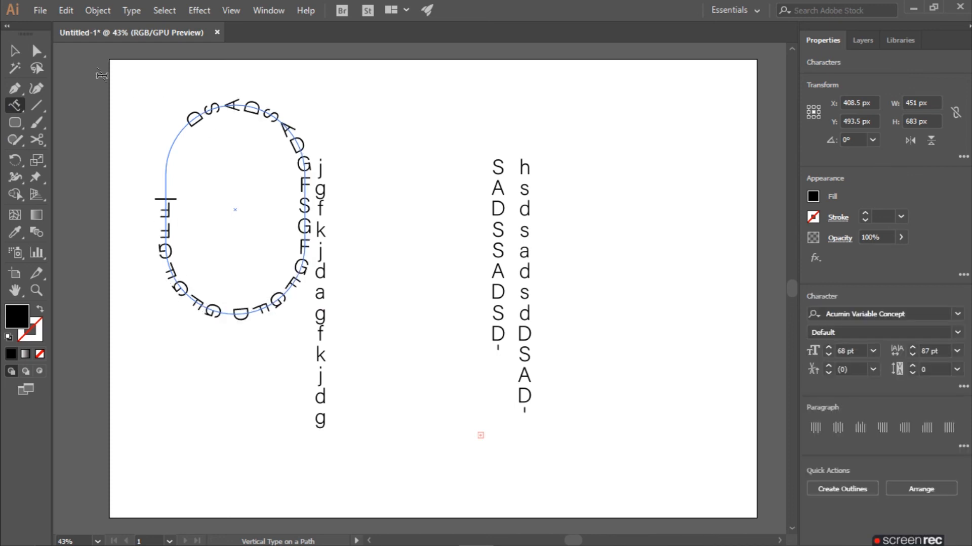
# Step: Select all the sample text objects and clear them from the artboard
pyautogui.click(15, 104)
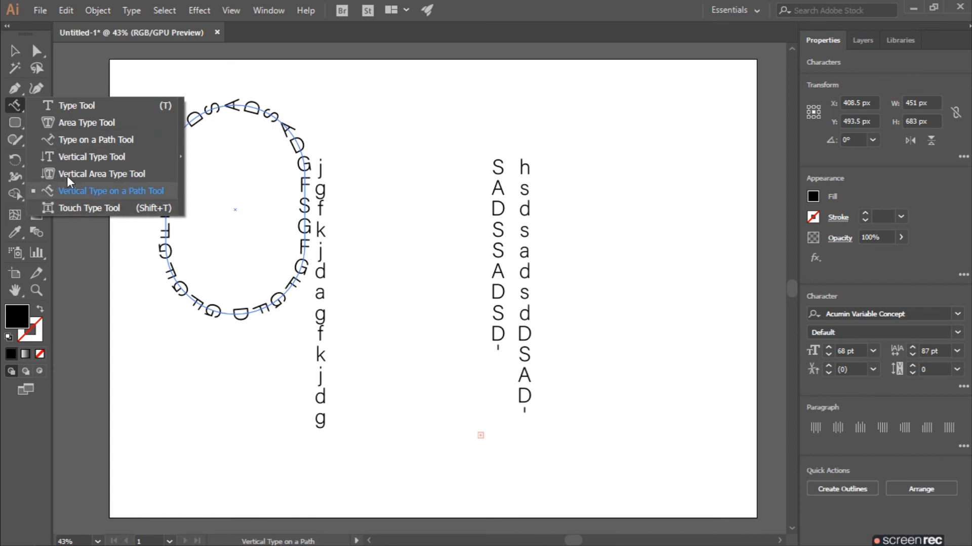
pyautogui.click(15, 50)
pyautogui.moveTo(244, 354); pyautogui.dragTo(497, 222)
pyautogui.press('Delete')
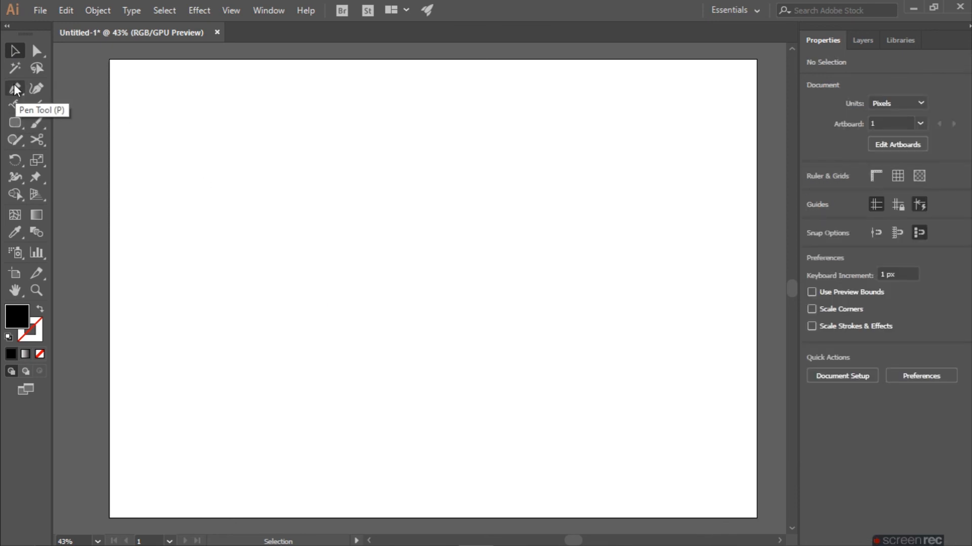
# Step: Create the horizontal point text "HGAGSDJHGJ" near the top of the artboard with the Type tool
pyautogui.rightClick(17, 105)
pyautogui.click(48, 109)
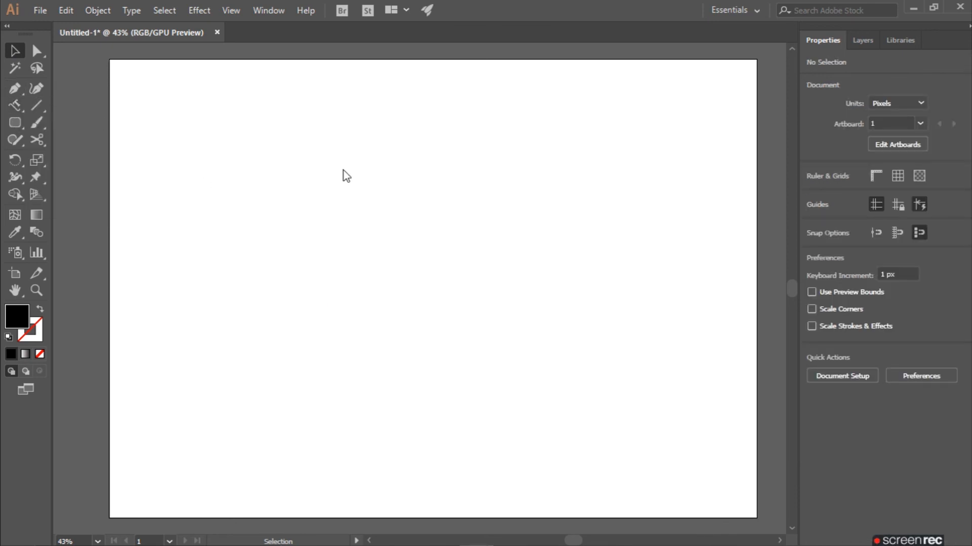
pyautogui.hotkey('shift', 't')
pyautogui.click(344, 171)
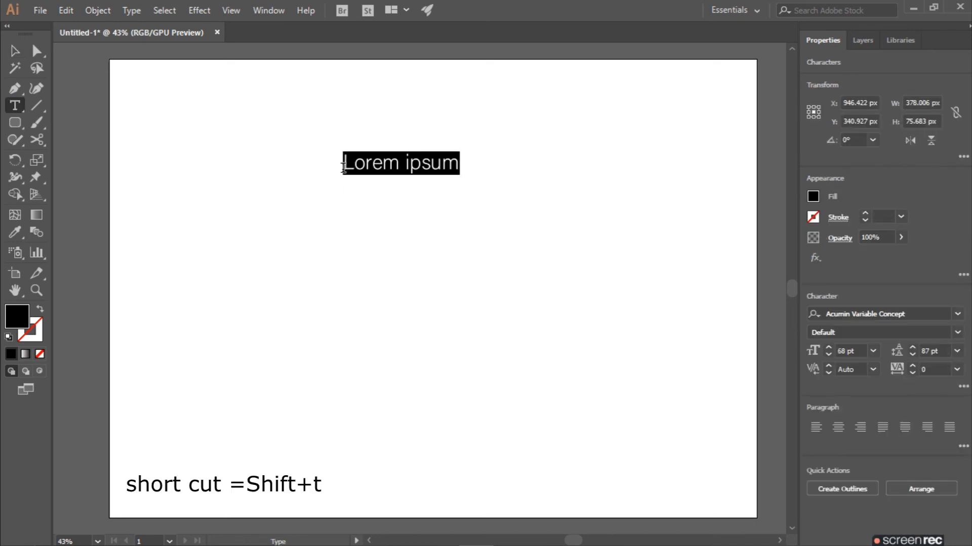
pyautogui.write('HGAGSDJHGJ')
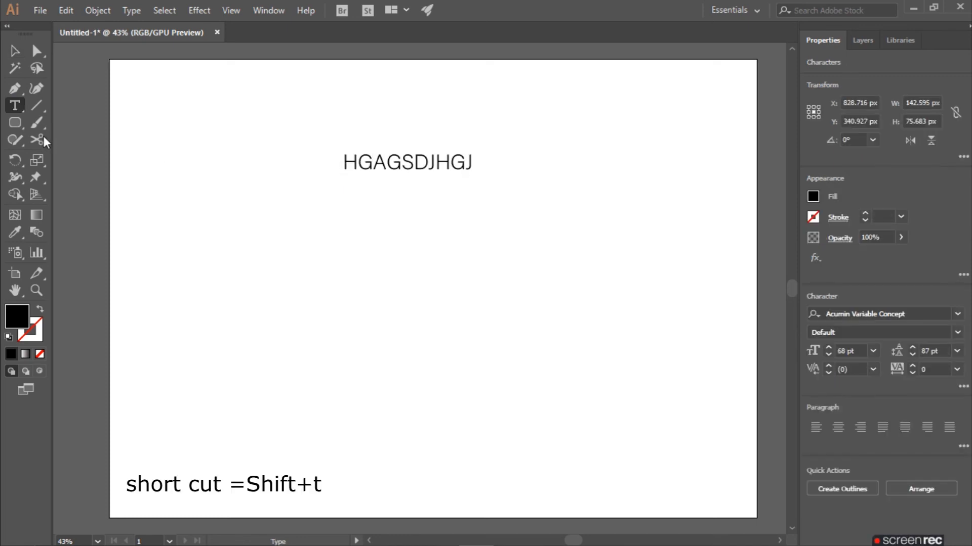
# Step: Use the Touch Type tool to enlarge the first letter H and tilt it counterclockwise
pyautogui.rightClick(14, 108)
pyautogui.click(62, 201)
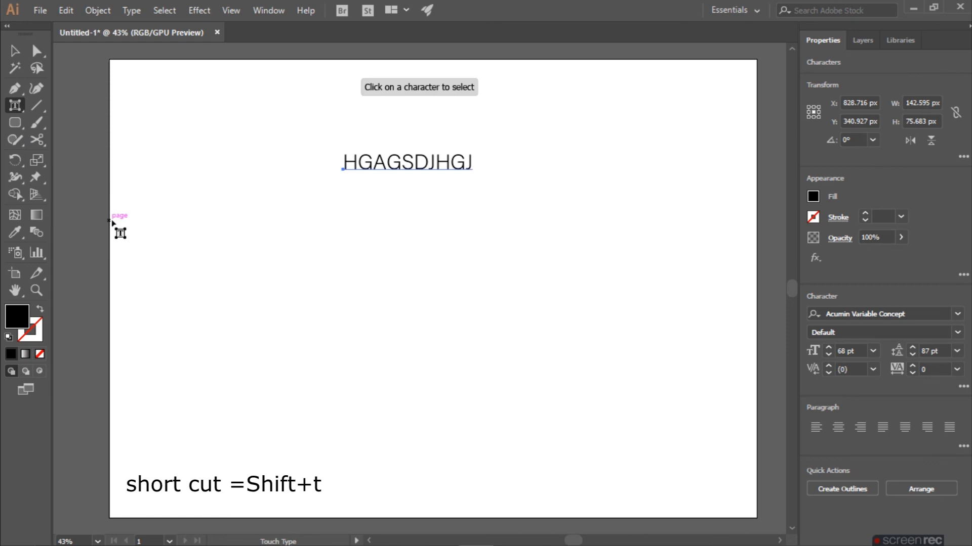
pyautogui.click(343, 171)
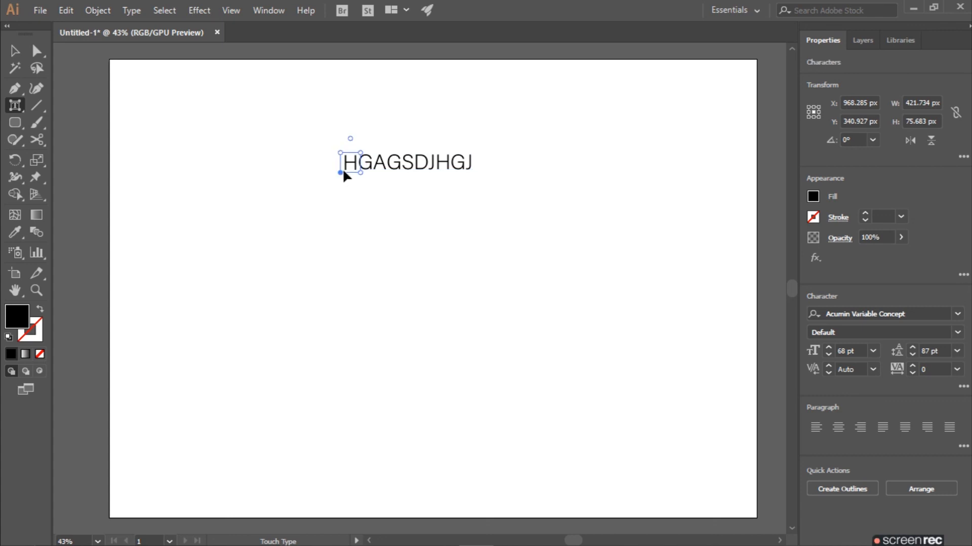
pyautogui.moveTo(340, 152); pyautogui.dragTo(337, 125)
pyautogui.click(390, 175)
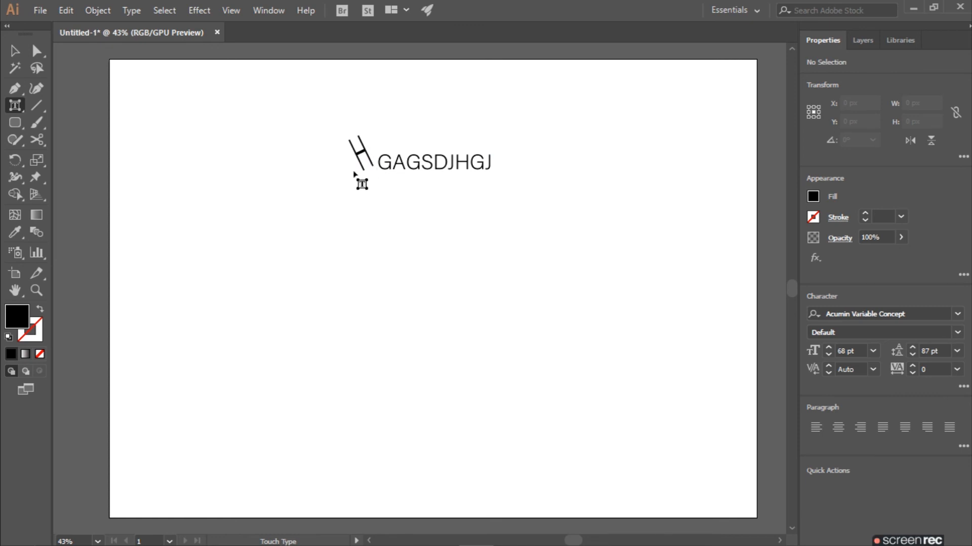
pyautogui.click(361, 158)
pyautogui.click(394, 173)
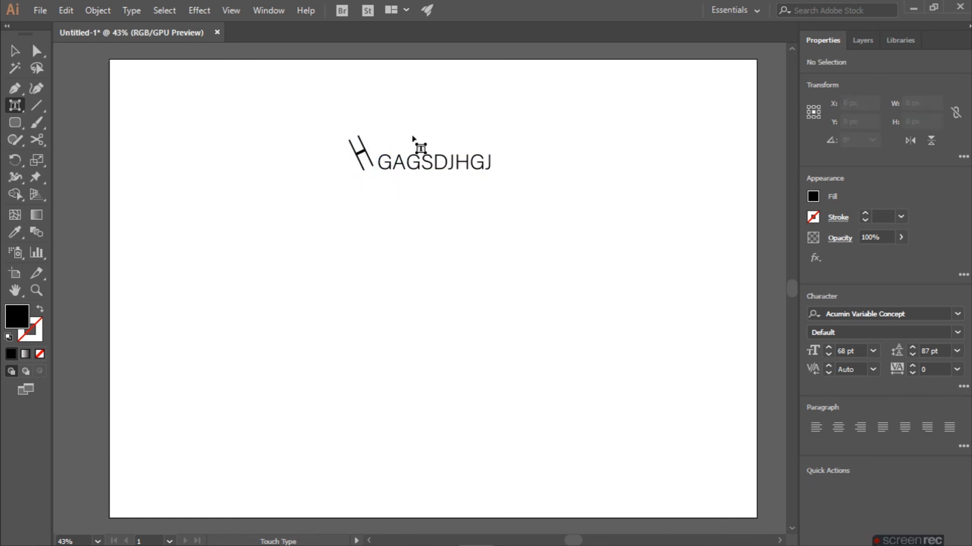
# Step: Enlarge the second-to-last letter G and tilt it slightly with the Touch Type tool
pyautogui.click(477, 170)
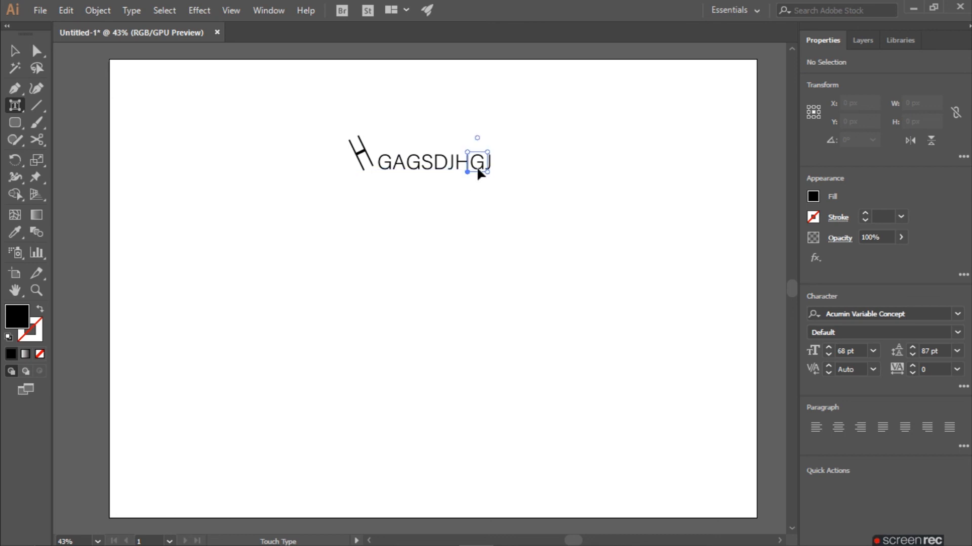
pyautogui.moveTo(487, 152); pyautogui.dragTo(467, 127)
pyautogui.click(445, 171)
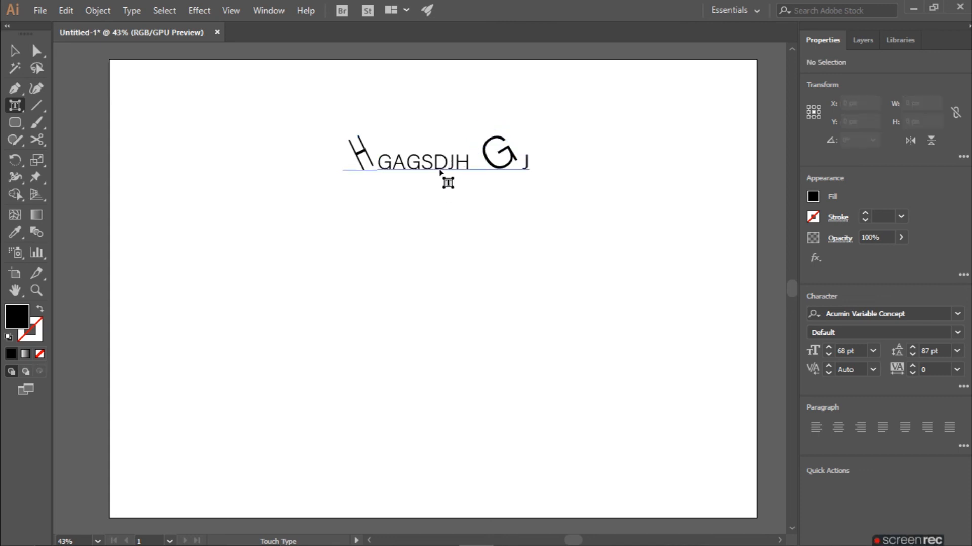
# Step: Rotate the letter D clockwise and stretch it wider with the Touch Type tool
pyautogui.click(442, 152)
pyautogui.moveTo(442, 137); pyautogui.dragTo(461, 145)
pyautogui.moveTo(451, 177); pyautogui.dragTo(458, 196)
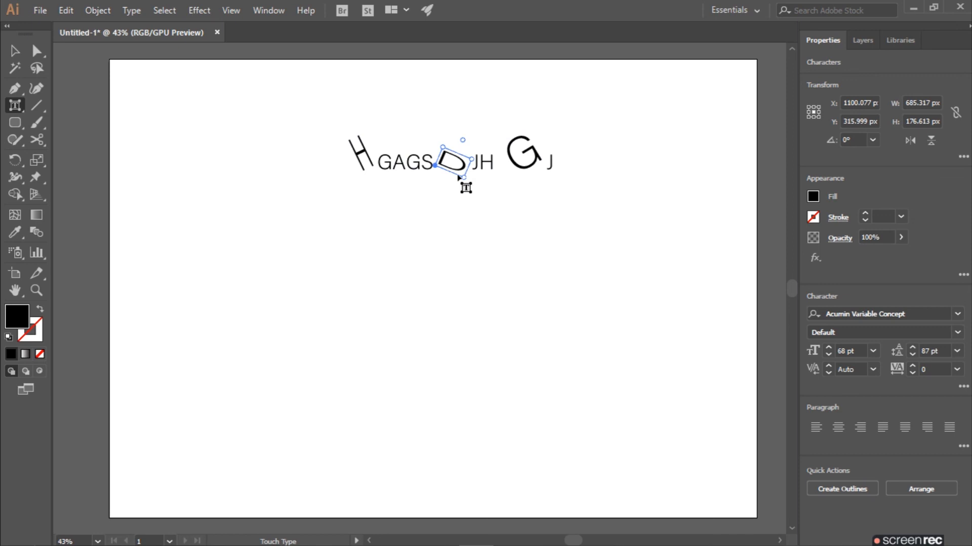
pyautogui.moveTo(464, 177); pyautogui.dragTo(478, 181)
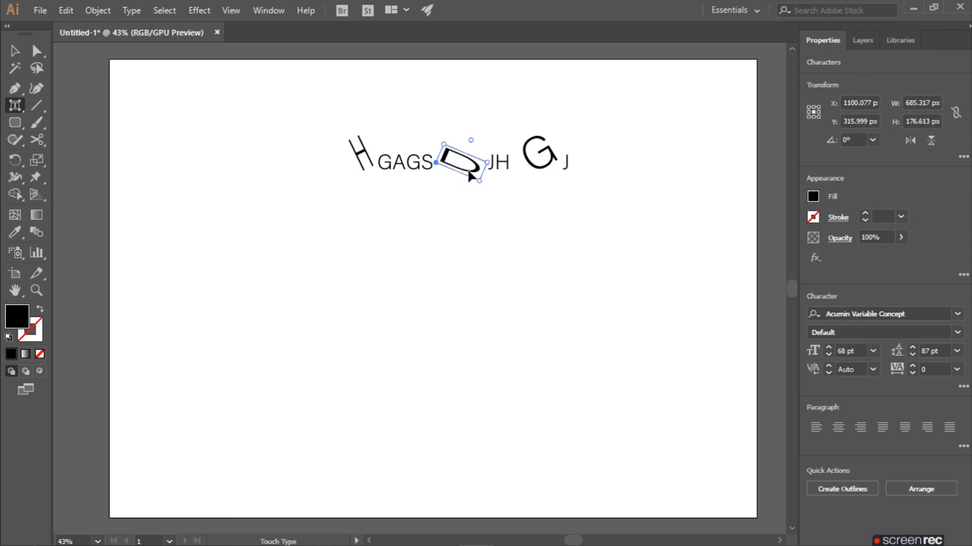
# Step: Stretch the letter G before the S taller and tilt it clockwise with the Touch Type tool
pyautogui.click(412, 168)
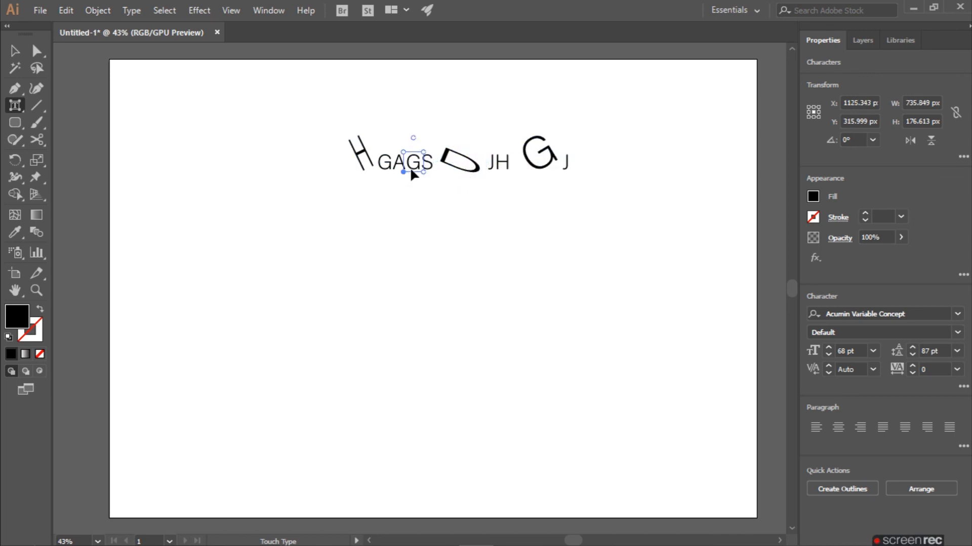
pyautogui.moveTo(422, 151); pyautogui.dragTo(413, 132)
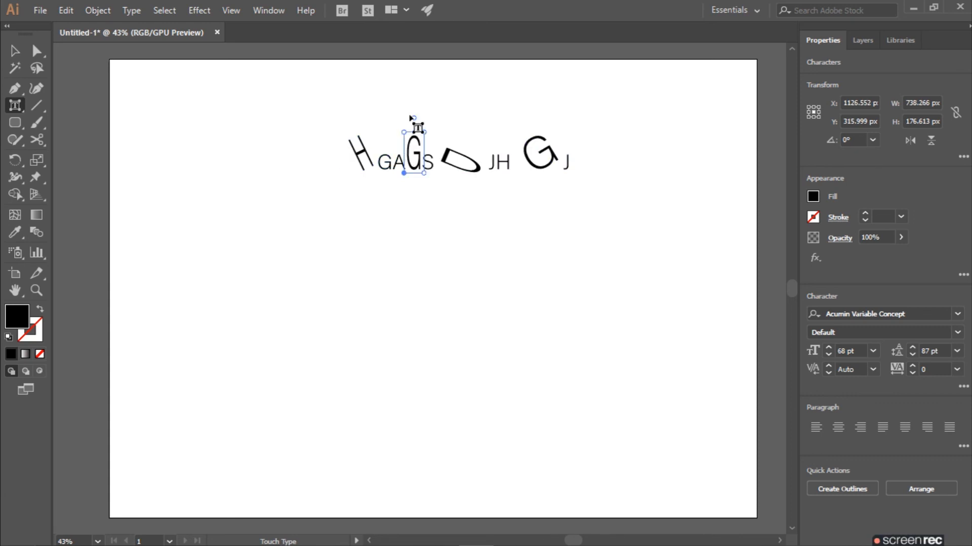
pyautogui.moveTo(420, 117); pyautogui.dragTo(441, 122)
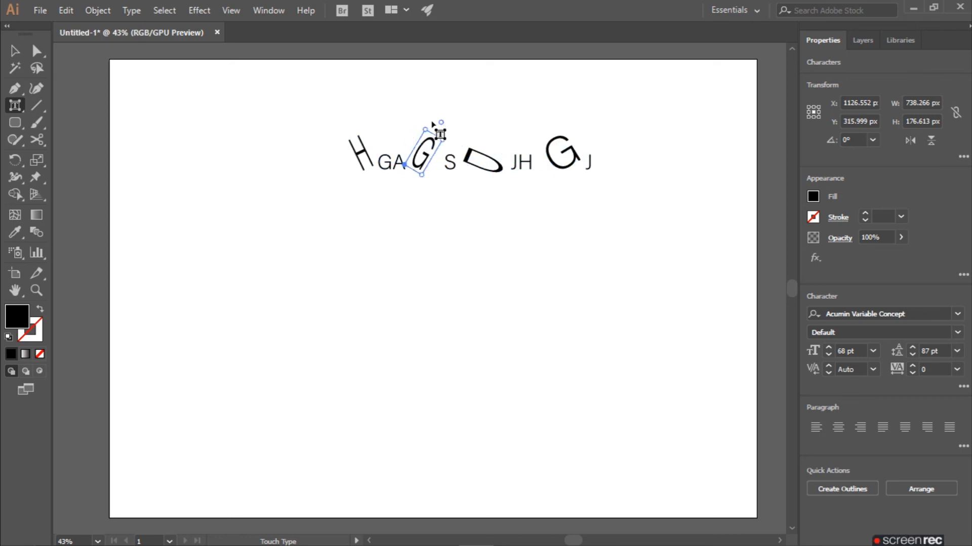
# Step: Select the whole modified text object, nudge it 3 px left and 12 px down, and deselect it
pyautogui.click(14, 50)
pyautogui.click(236, 190)
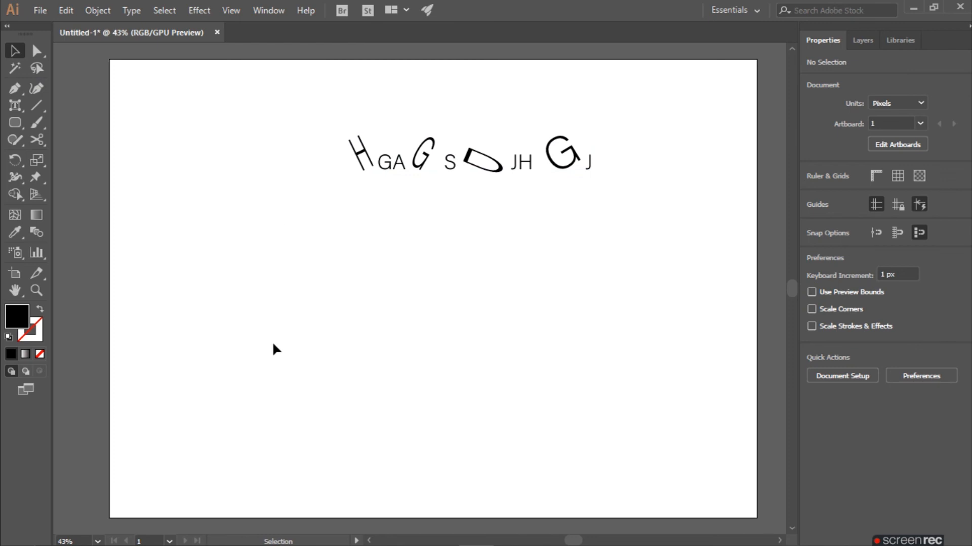
pyautogui.moveTo(286, 218); pyautogui.dragTo(478, 172)
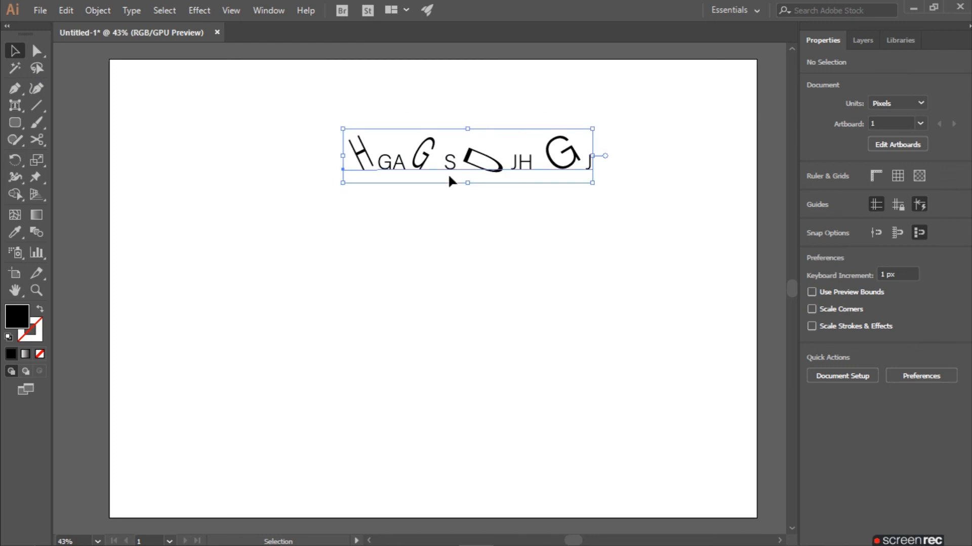
pyautogui.click(420, 235)
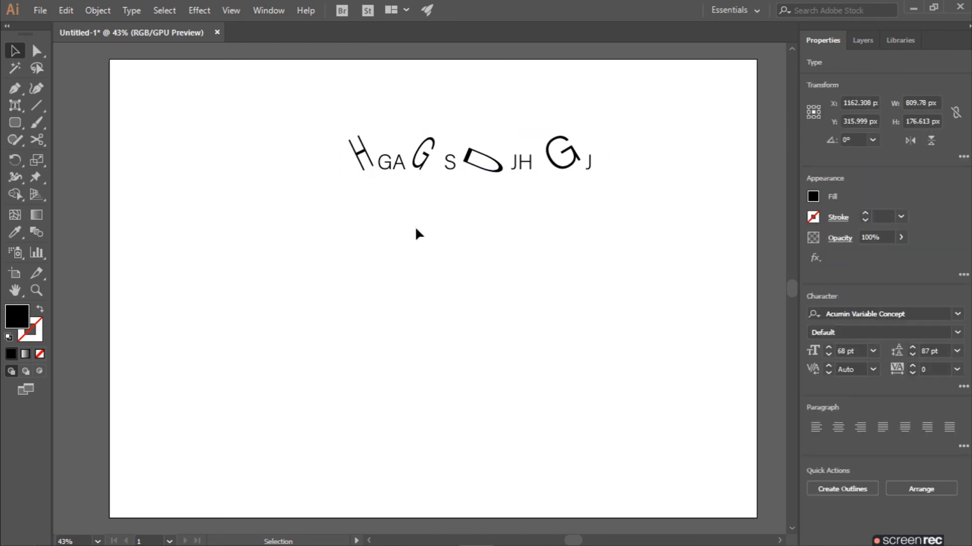
pyautogui.moveTo(347, 203); pyautogui.dragTo(605, 92)
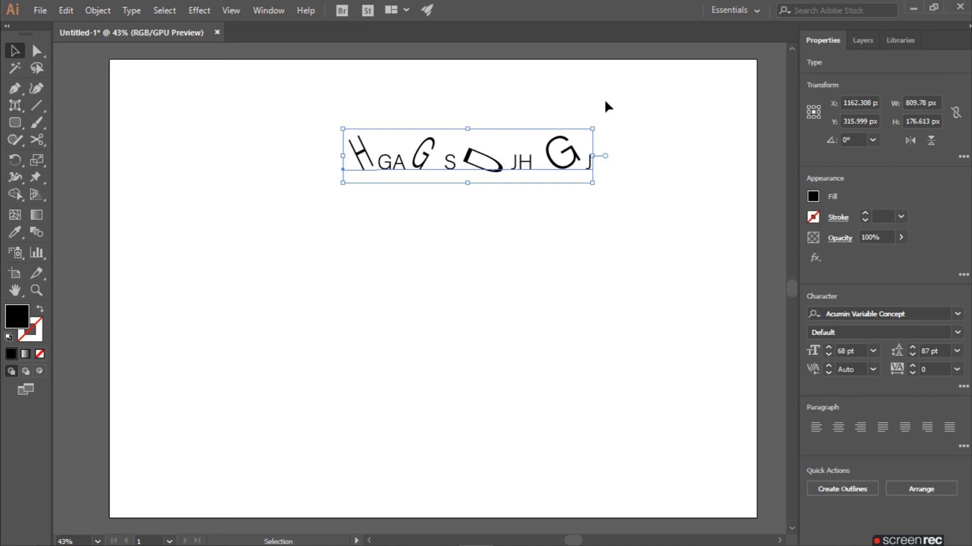
pyautogui.press('Left')
pyautogui.press('Left')
pyautogui.press('Left')
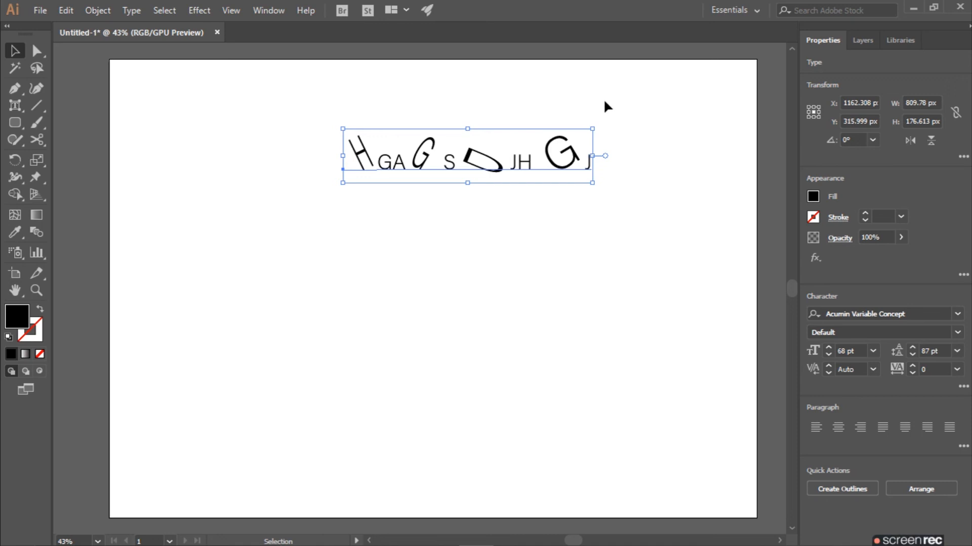
pyautogui.press('Down')
pyautogui.hotkey('shift', 'Down')
pyautogui.press('Down')
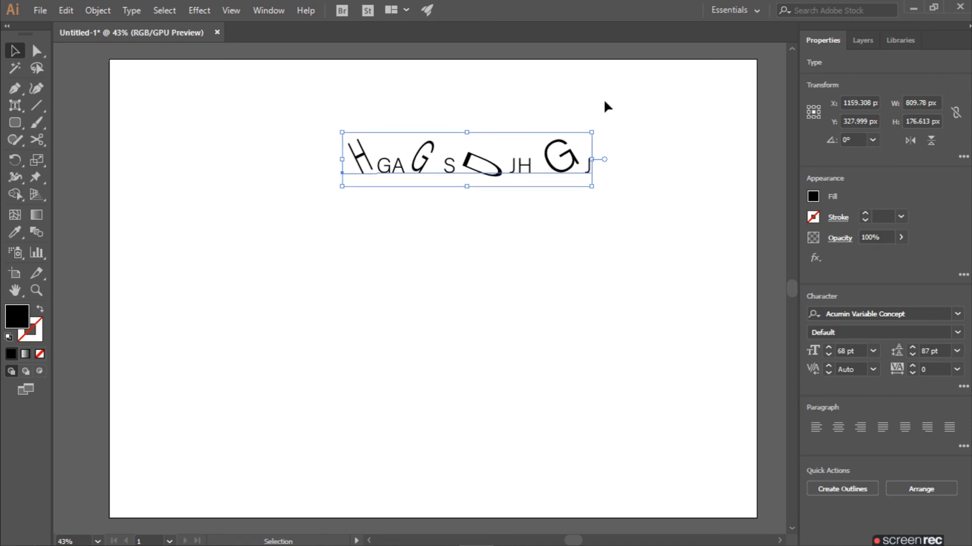
pyautogui.click(278, 224)
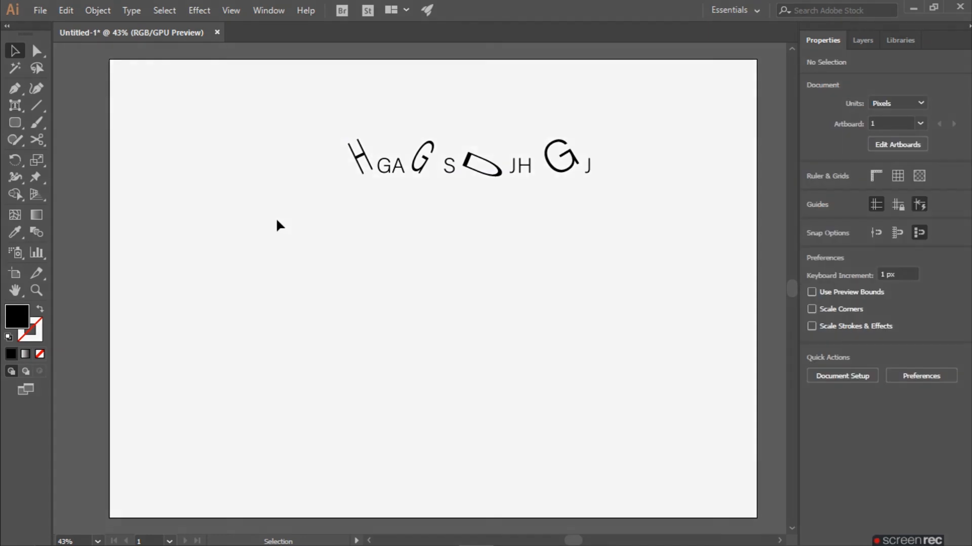